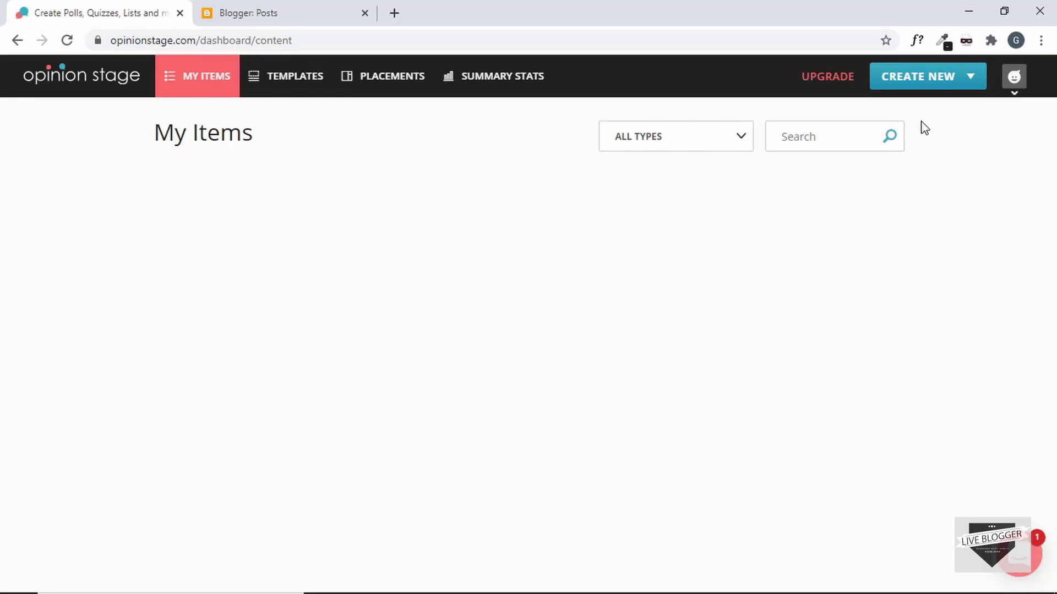
Open the template gallery and browse the available templates and examples.
click(953, 79)
click(306, 87)
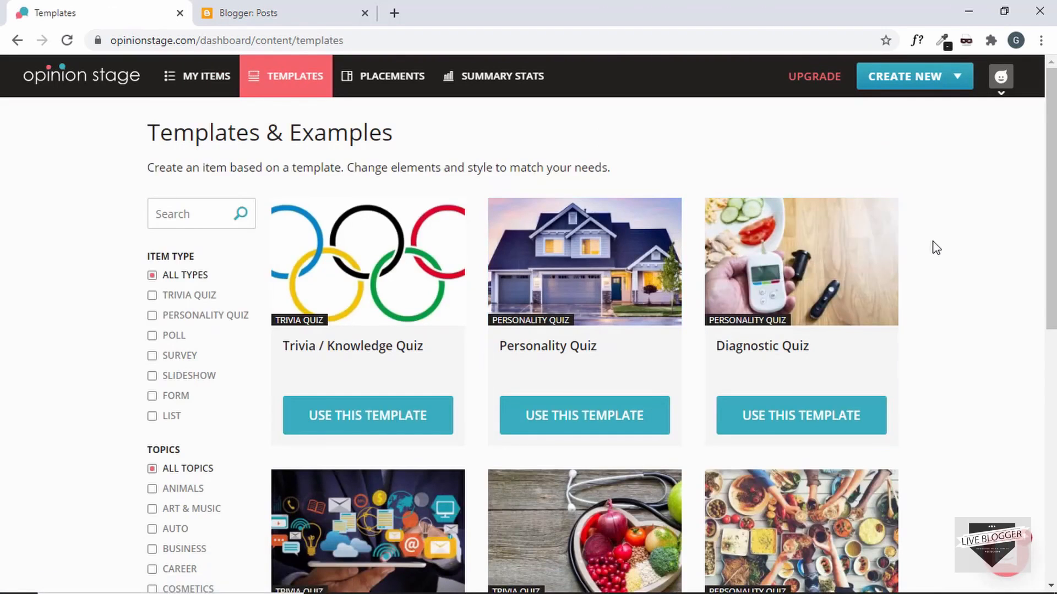
scroll(936, 247, down, 9)
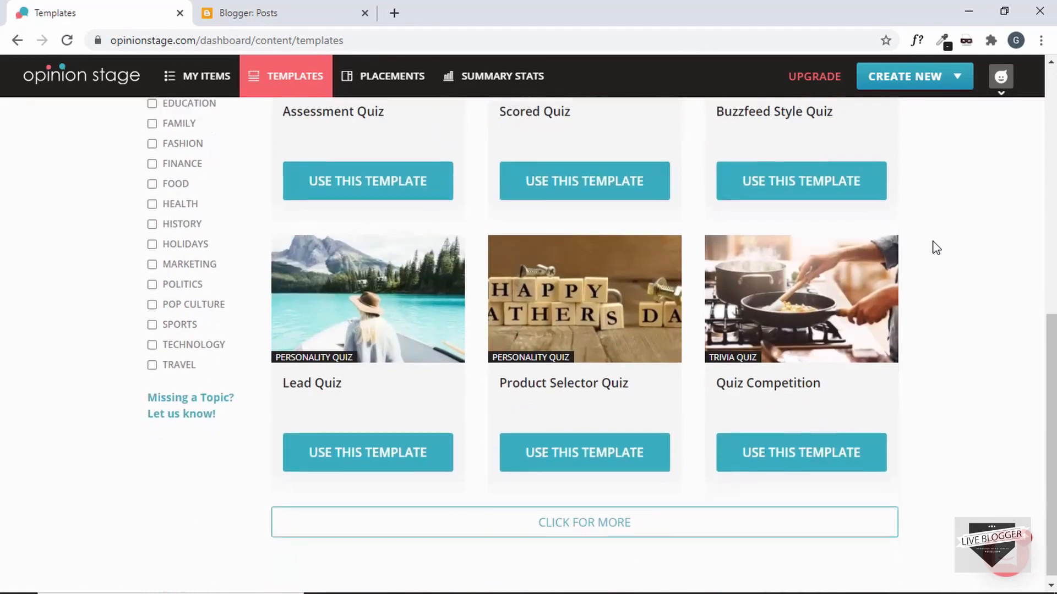
scroll(935, 248, up, 4)
scroll(935, 247, up, 5)
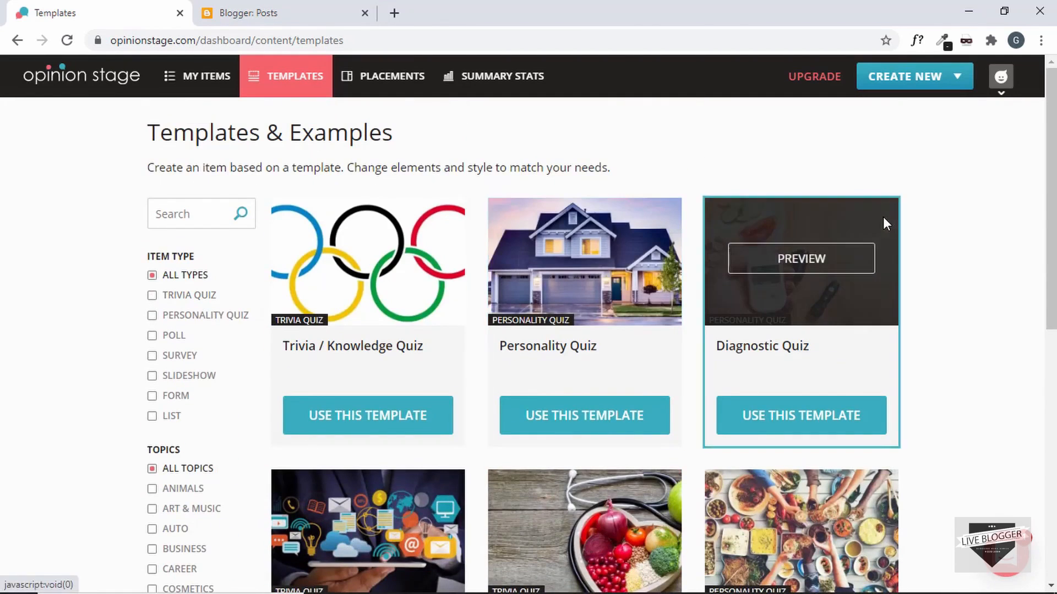
Filter the template gallery to the Trivia Quiz item type and browse the matching templates.
click(180, 297)
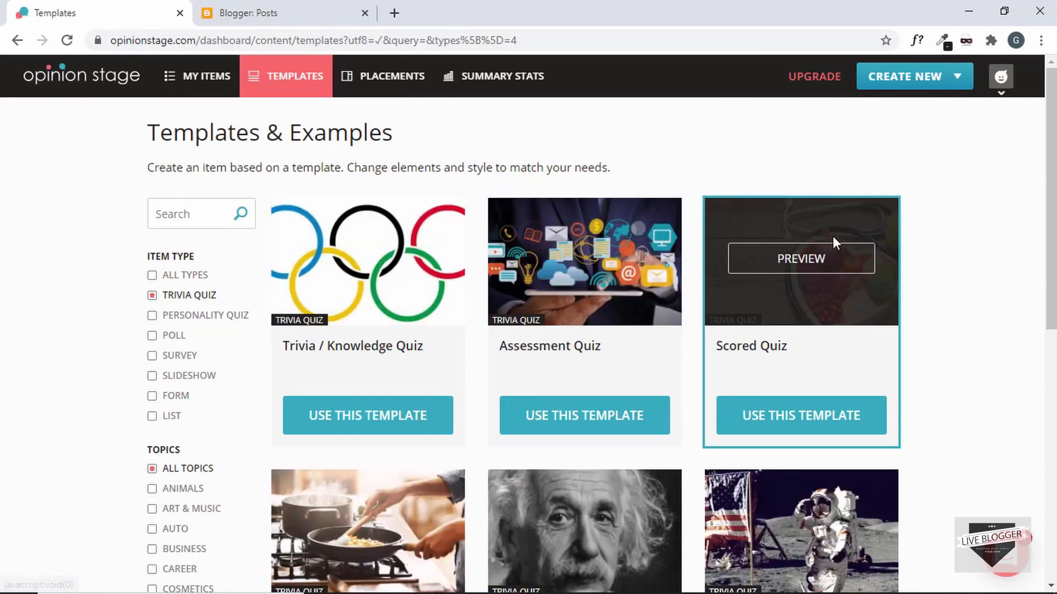
scroll(882, 262, down, 4)
scroll(881, 255, down, 5)
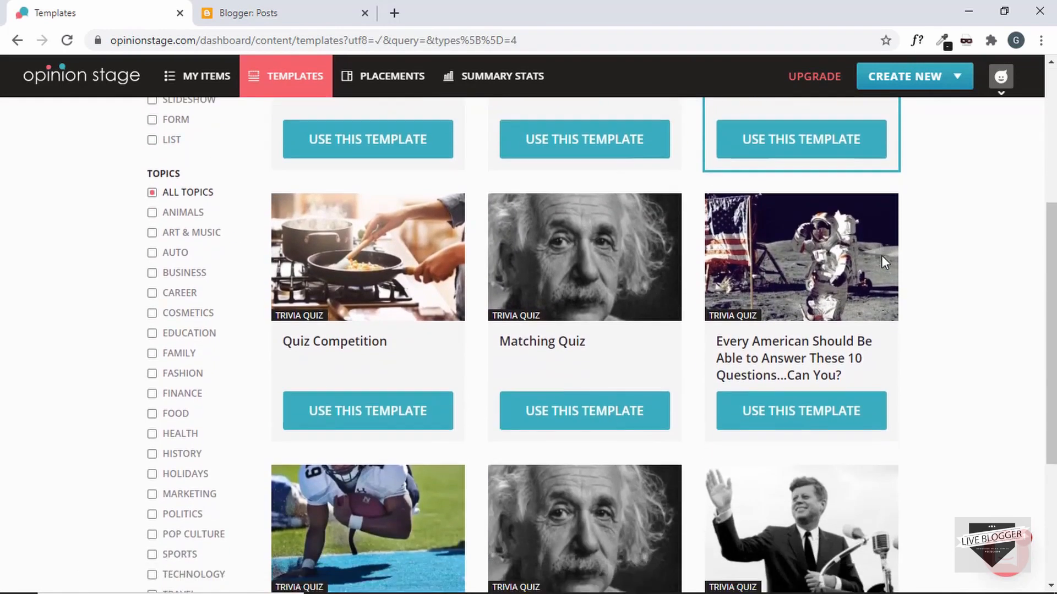
scroll(881, 256, up, 4)
scroll(881, 255, up, 5)
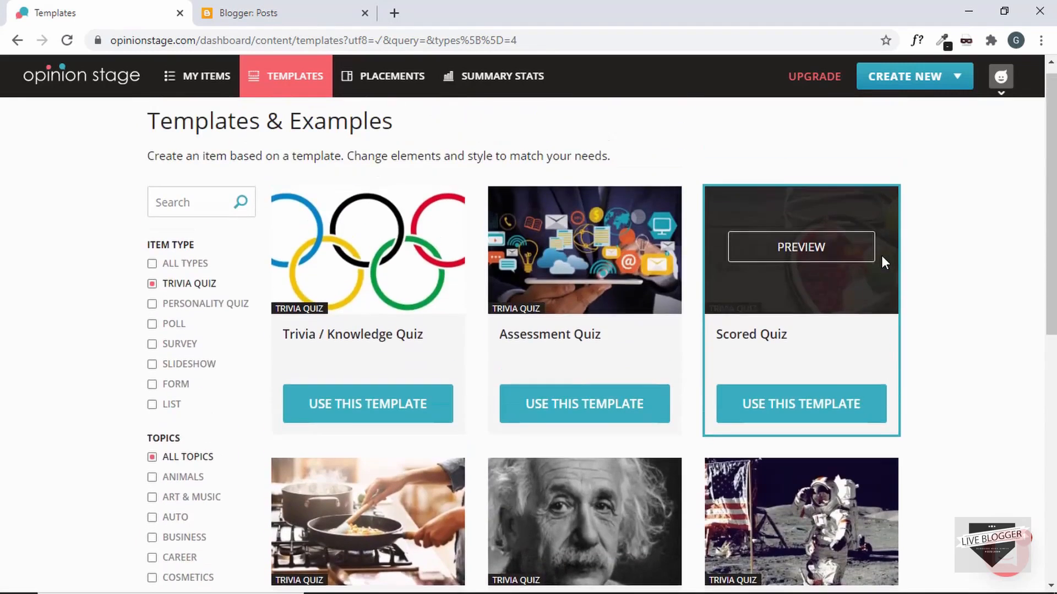
Open the Trivia / Knowledge Quiz template and examine its cover settings and sample questions.
click(367, 425)
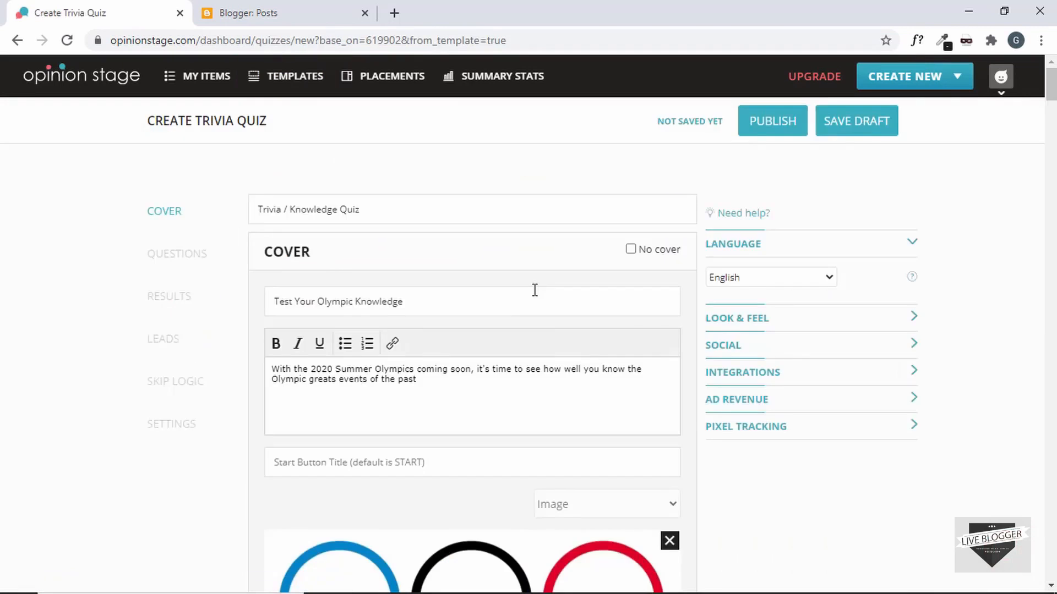
scroll(535, 290, down, 10)
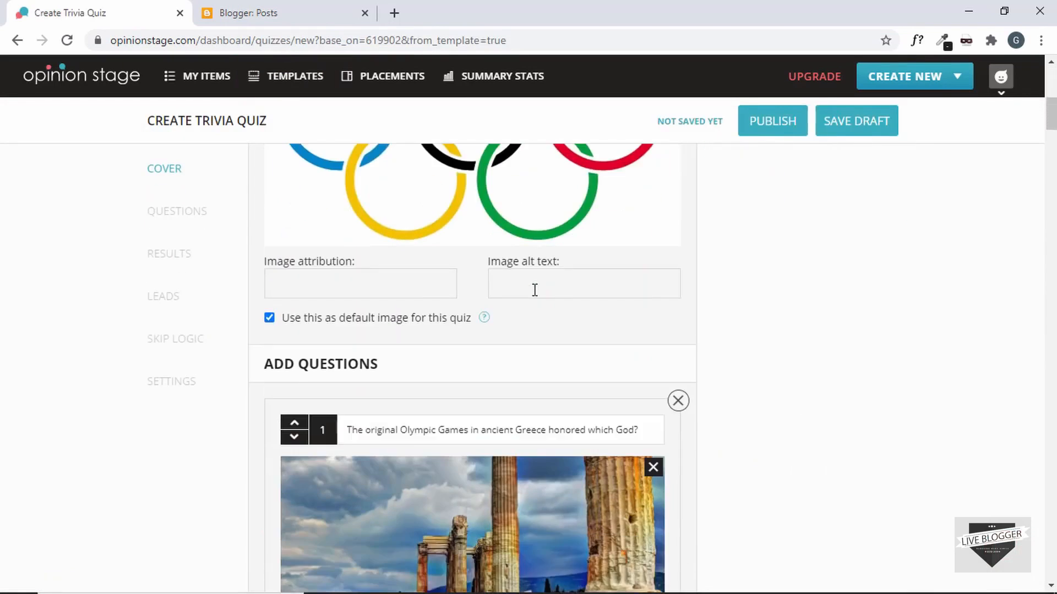
scroll(522, 270, down, 1)
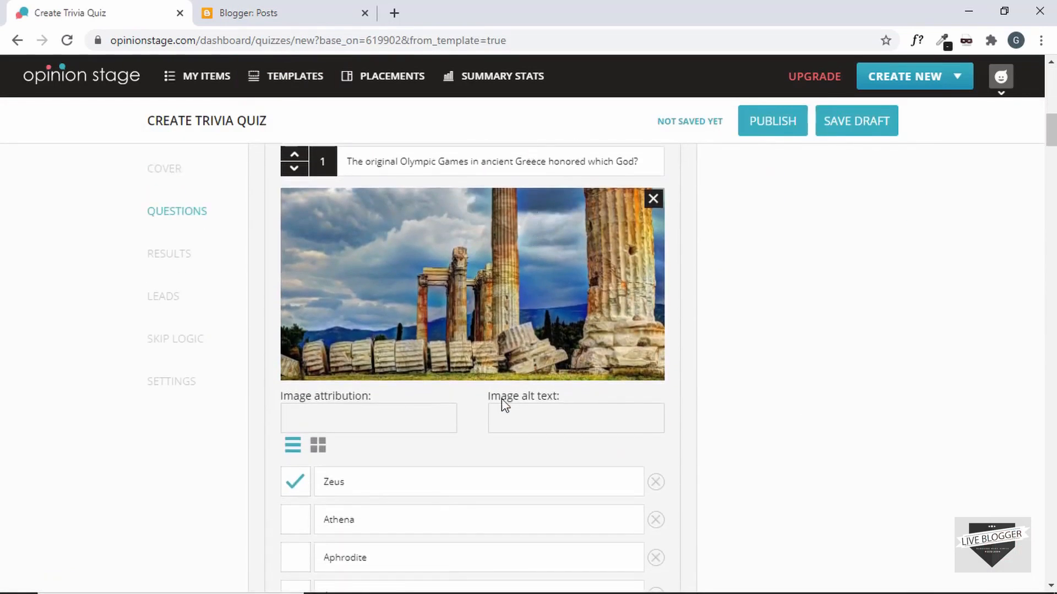
scroll(504, 405, down, 5)
scroll(469, 401, down, 5)
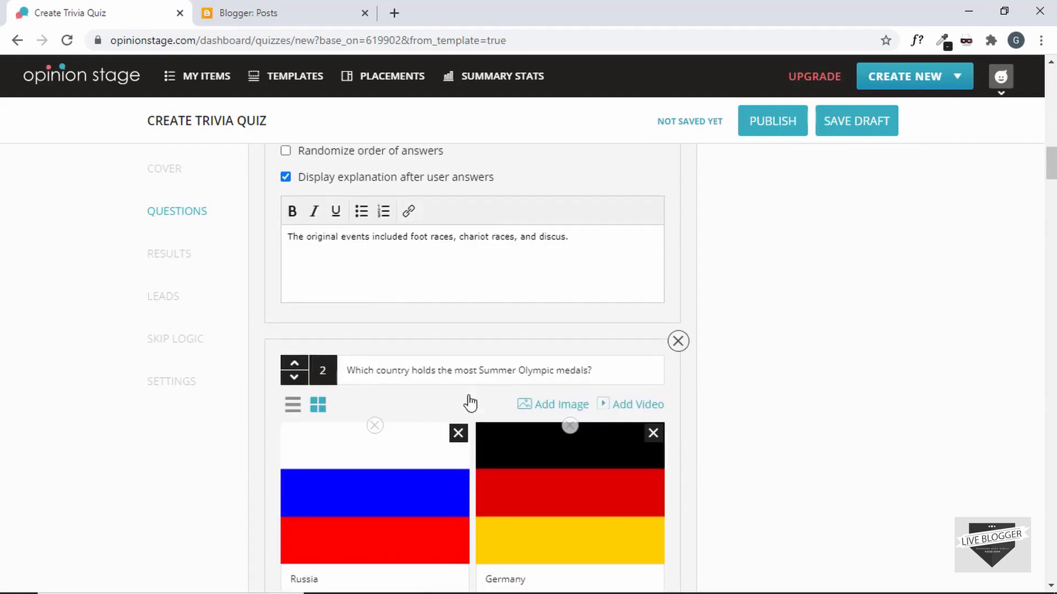
scroll(441, 361, down, 7)
scroll(440, 361, down, 7)
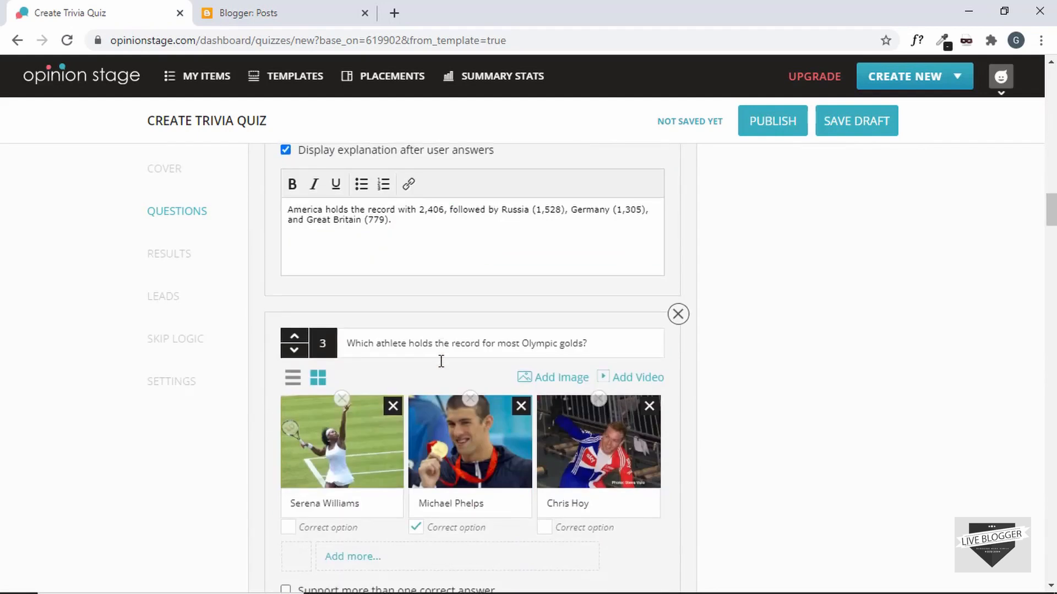
scroll(416, 310, up, 15)
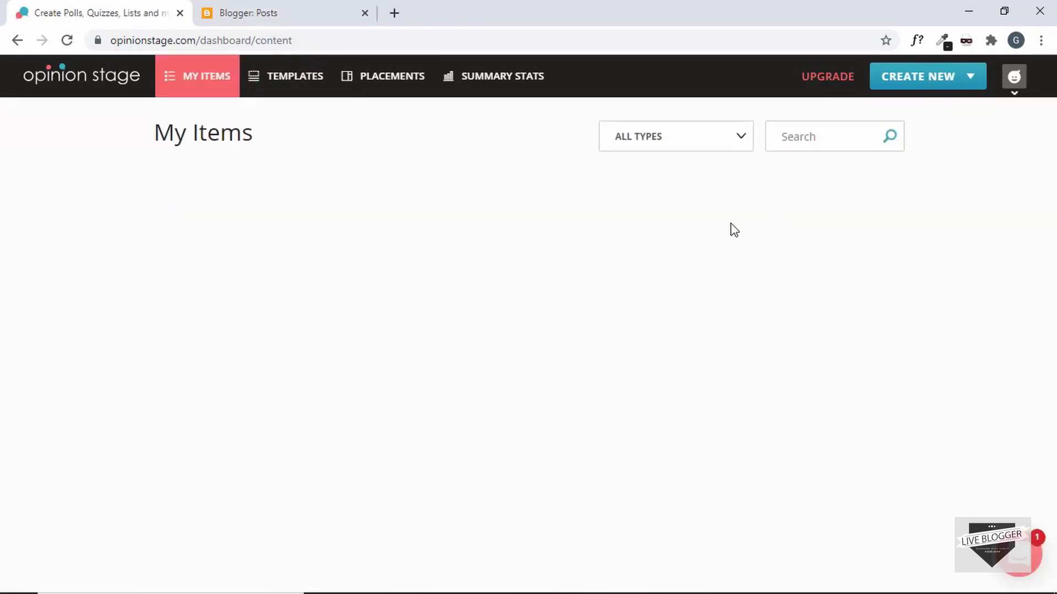
Create a new blank trivia quiz and name it "Basic Computer Quiz".
mouse_move(935, 88)
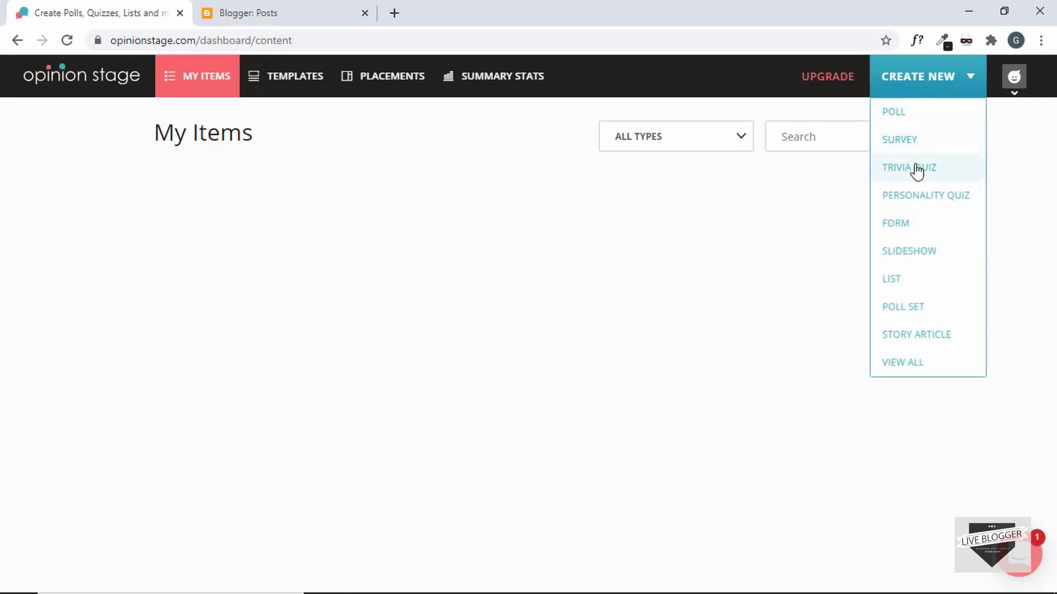
click(942, 168)
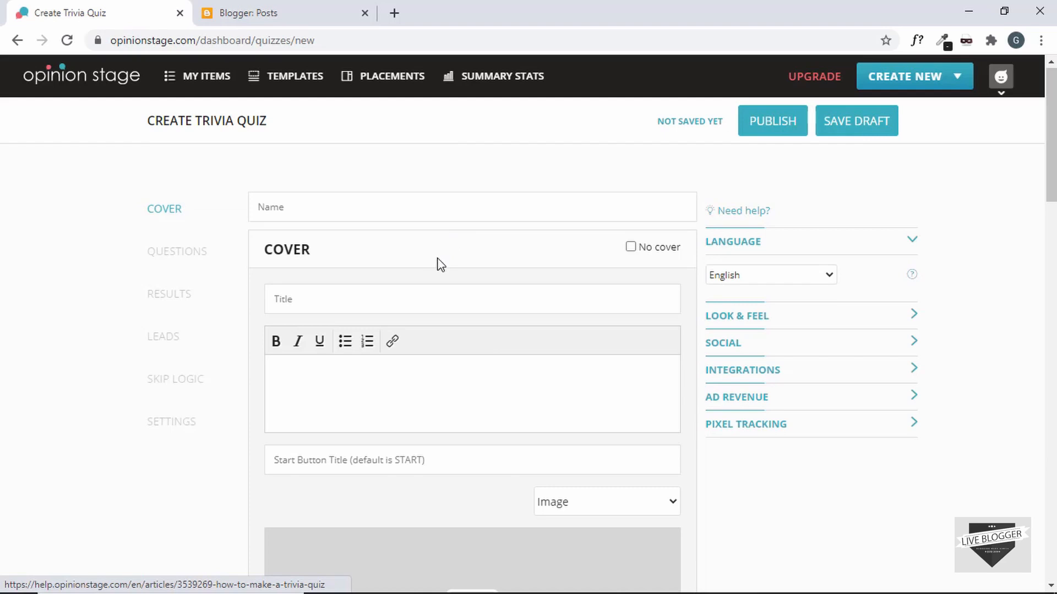
click(456, 208)
text(Basic Computer Quiz)
Copy the quiz name "Basic Computer Quiz" into the cover title.
scroll(404, 213, down, 1)
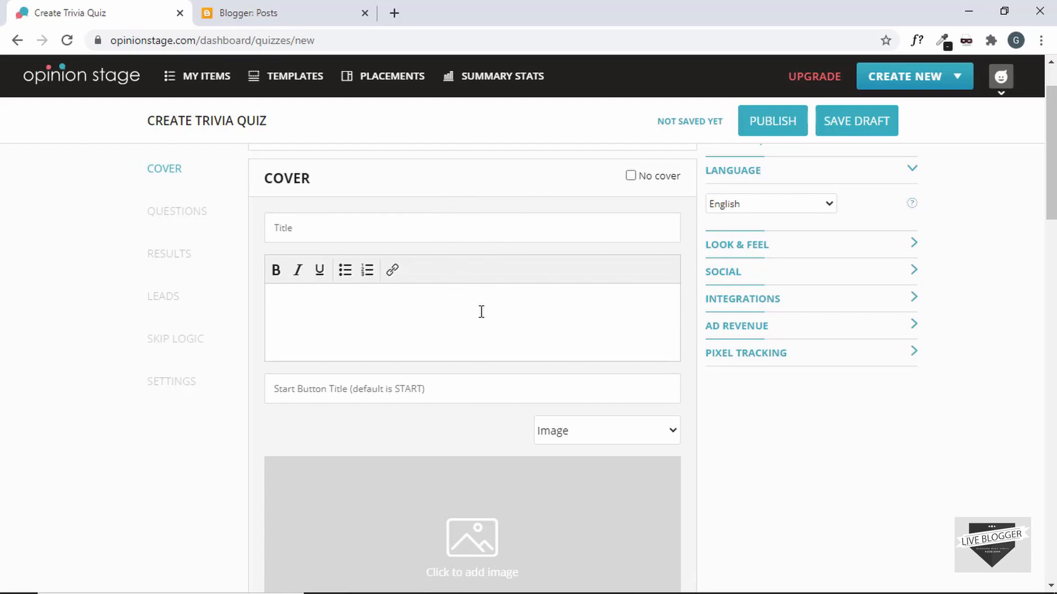
click(431, 239)
scroll(423, 228, up, 1)
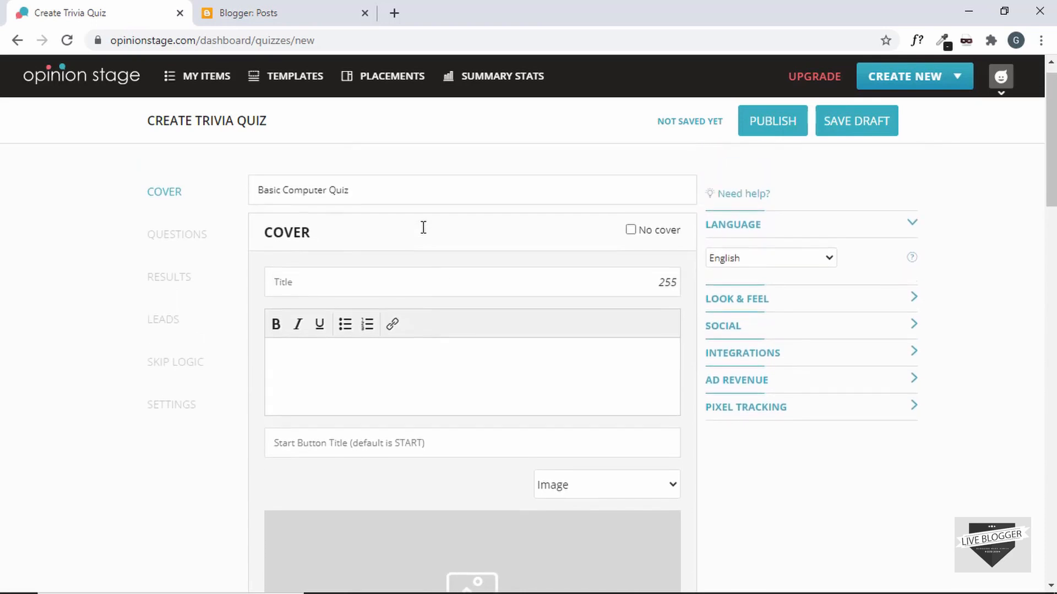
drag(396, 196, 180, 188)
key(ctrl+c)
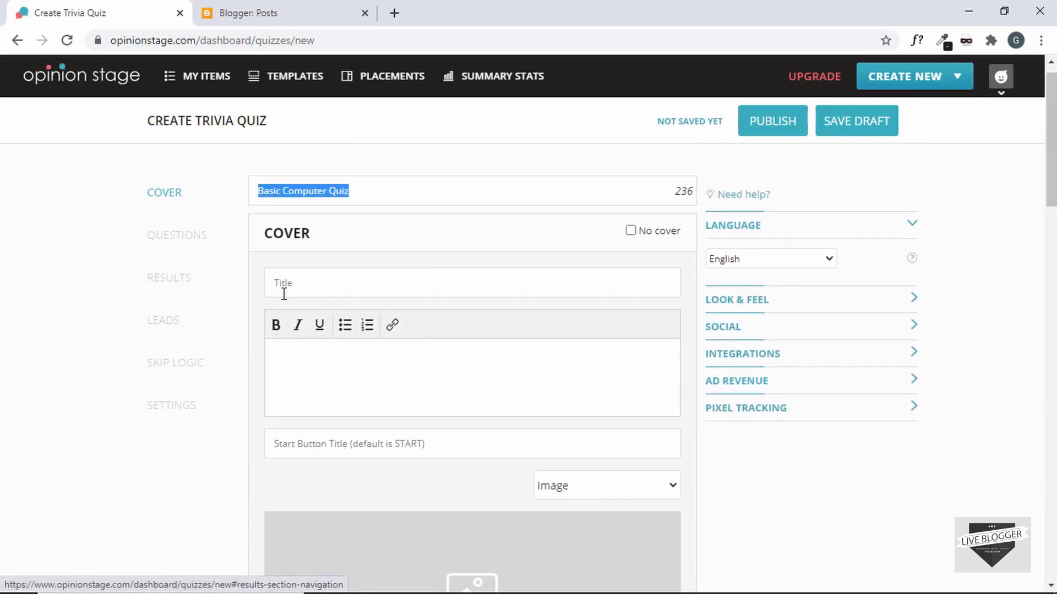
click(318, 282)
key(ctrl+v)
Enter the cover description "This quiz will test your knowledge about the basics of computers.".
click(350, 371)
scroll(350, 370, down, 1)
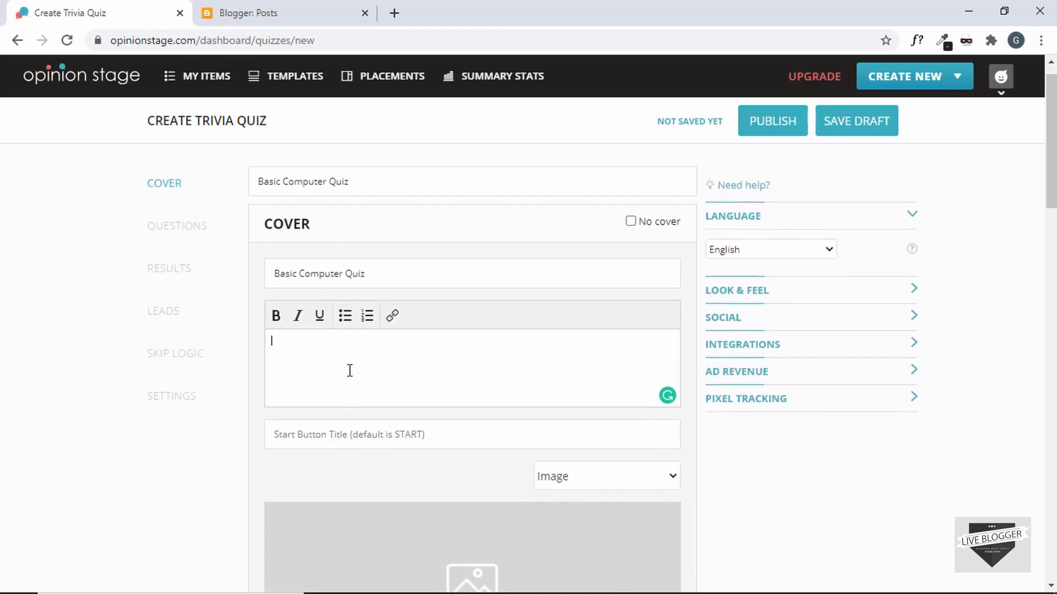
scroll(350, 370, up, 1)
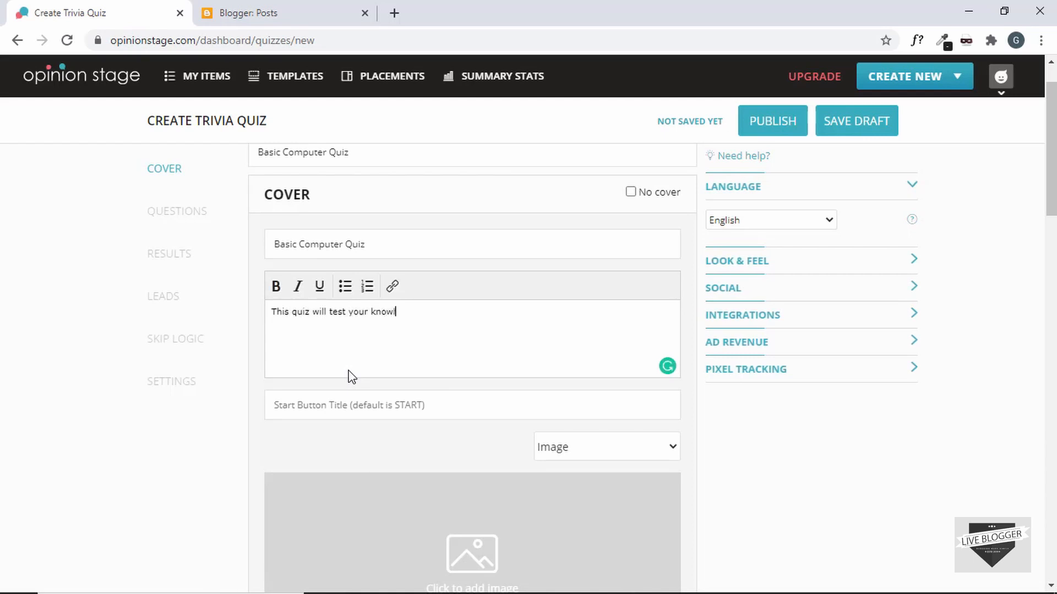
text(about the basics of computers.)
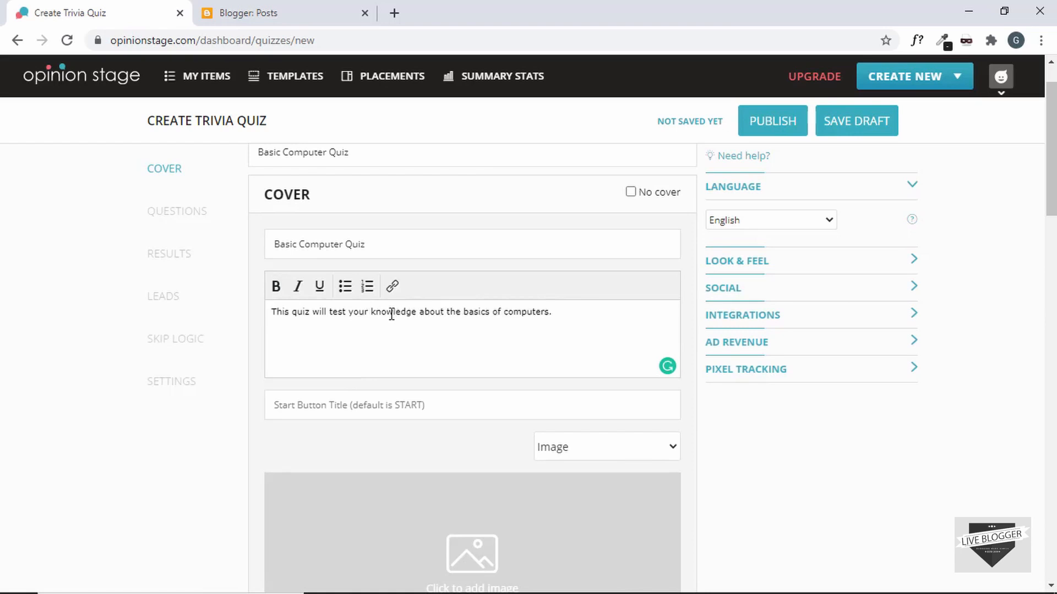
Make the words "basics of computers." bold in the cover description.
shift+click(462, 311)
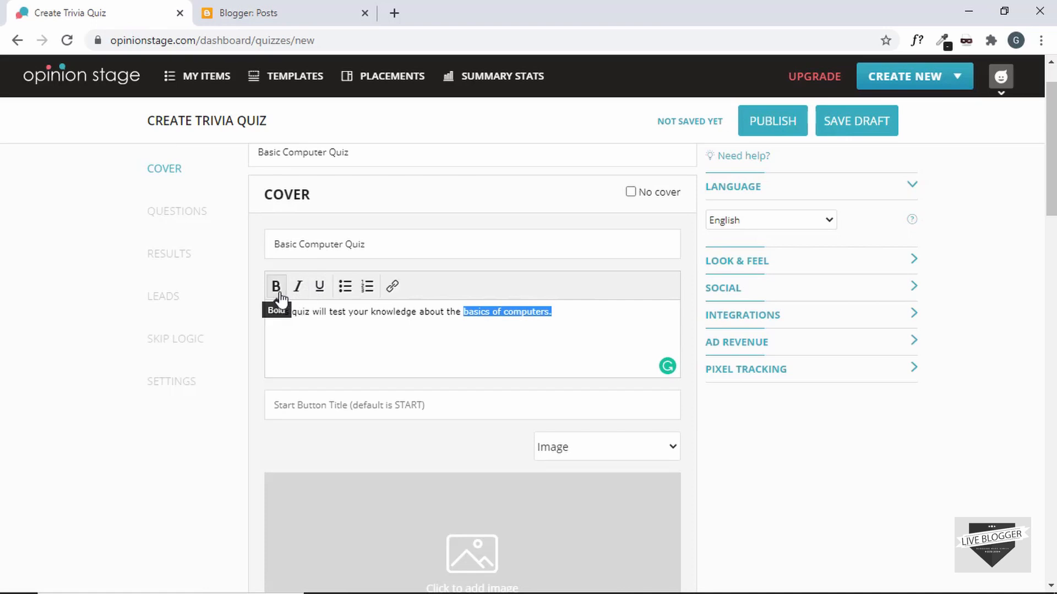
click(279, 294)
click(346, 329)
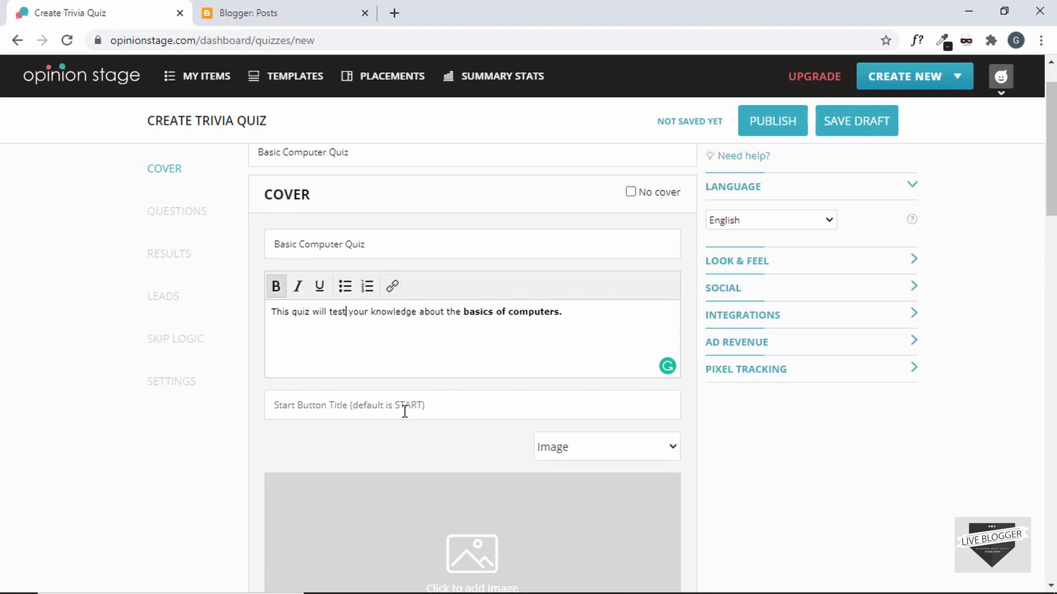
Set the cover's start button title to "I'm Ready".
click(438, 410)
text(I')
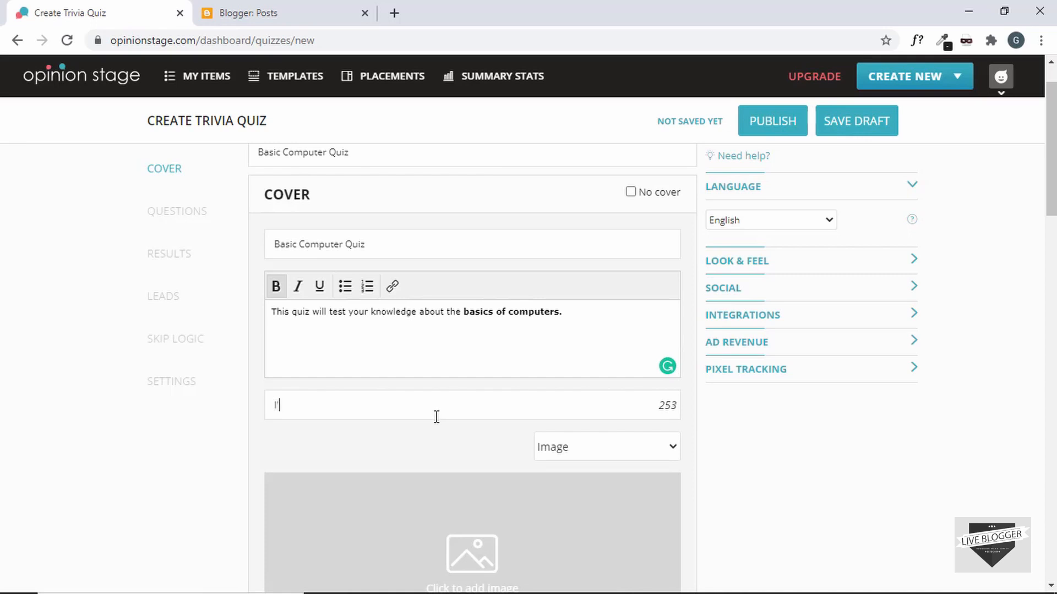
text(m Ready)
Examine the upload sources for the cover image and the available cover media types.
scroll(437, 415, down, 3)
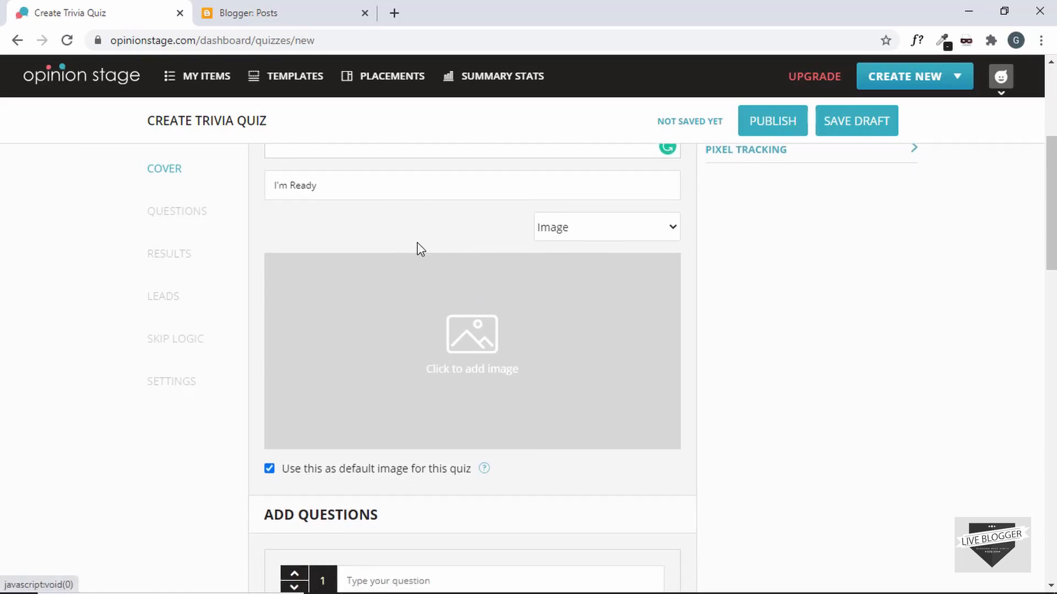
click(453, 337)
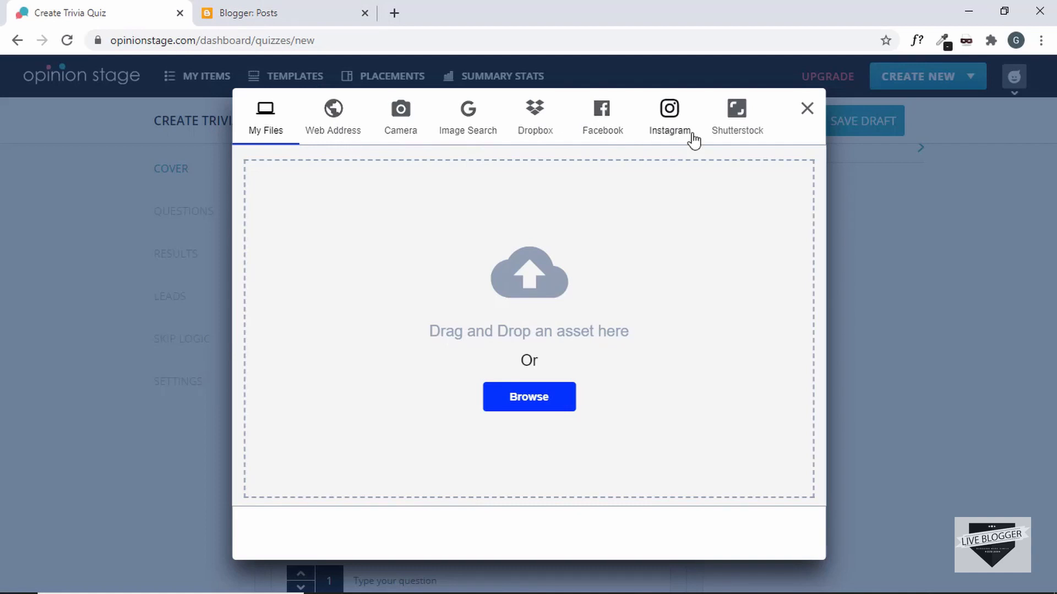
click(806, 109)
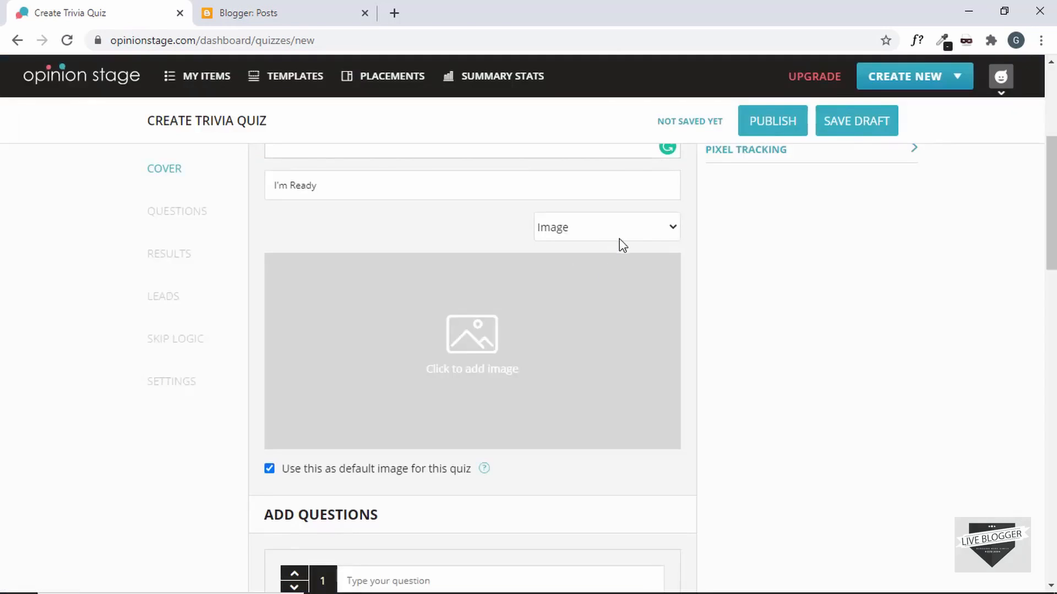
click(638, 222)
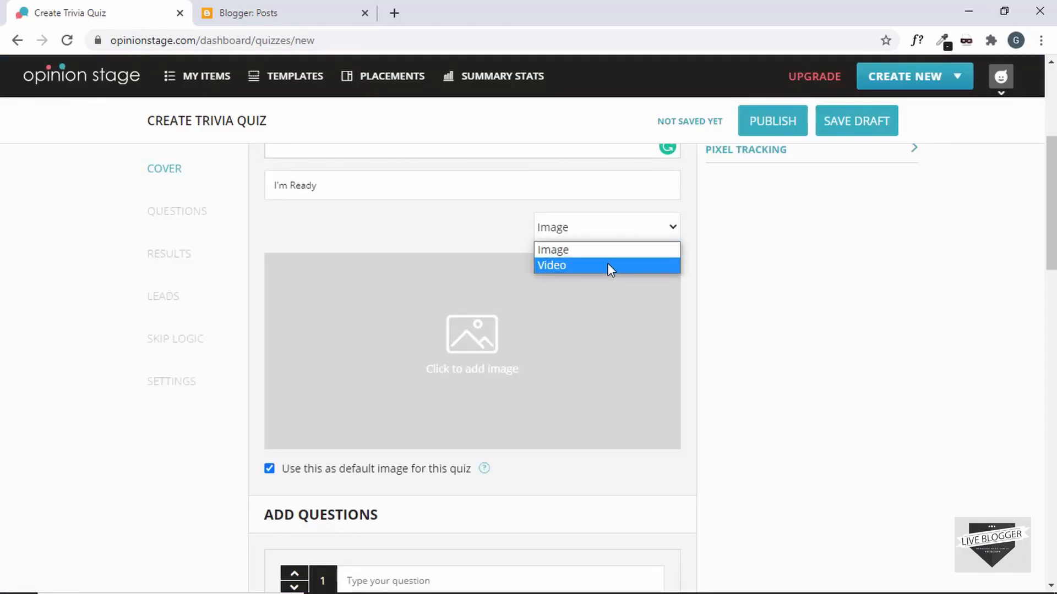
Enter "Which of the following is not a web browser?" as the text of question 1.
scroll(732, 275, down, 4)
scroll(732, 282, down, 2)
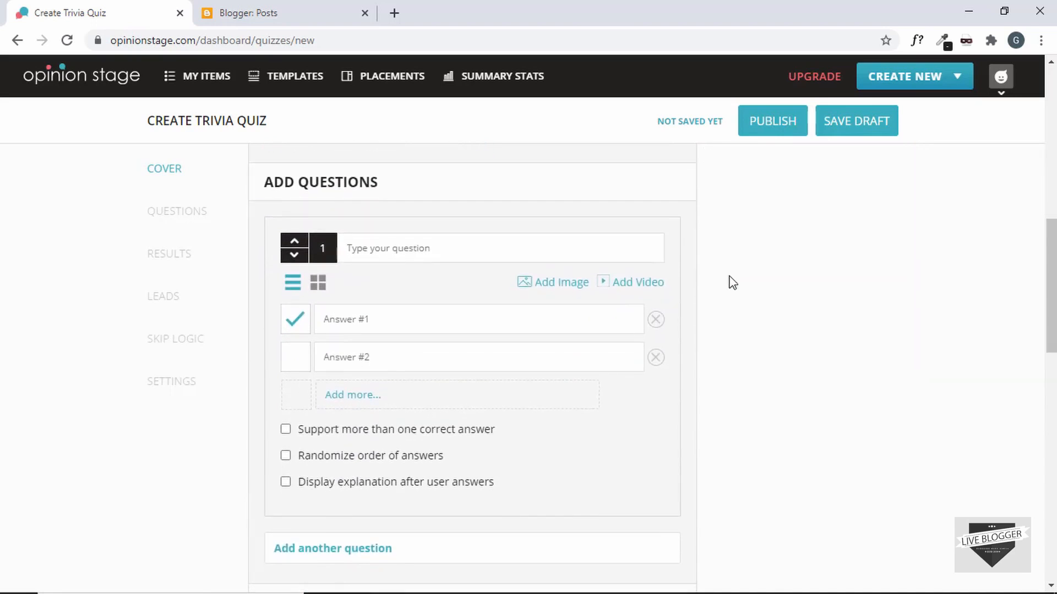
click(580, 236)
key(ctrl+v)
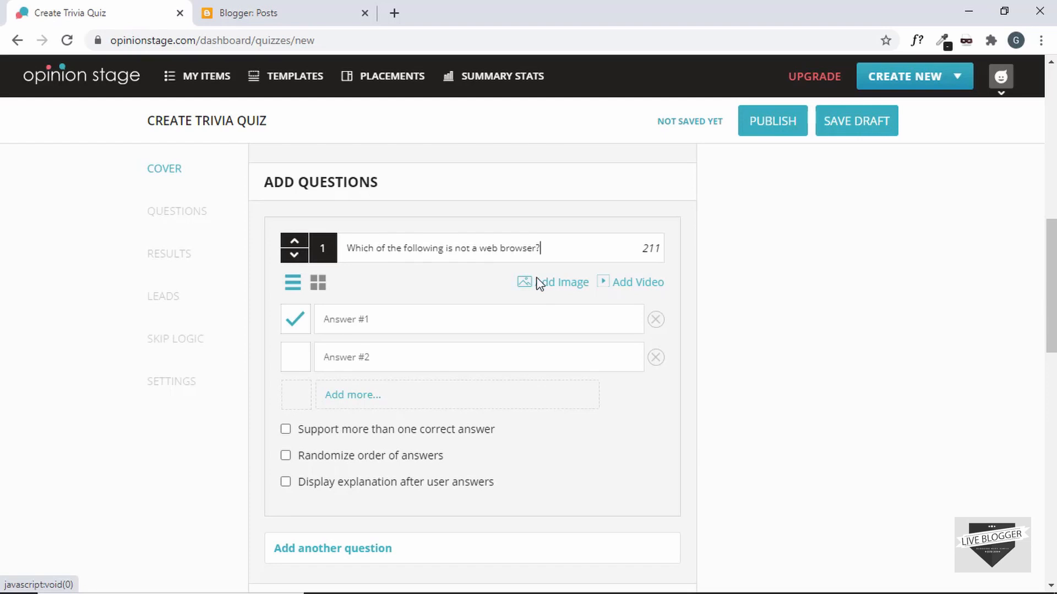
Fill question 1's answers with Google Chrome, Facebook, Microsoft Edge and Firefox, adding answer rows as needed.
scroll(538, 283, down, 1)
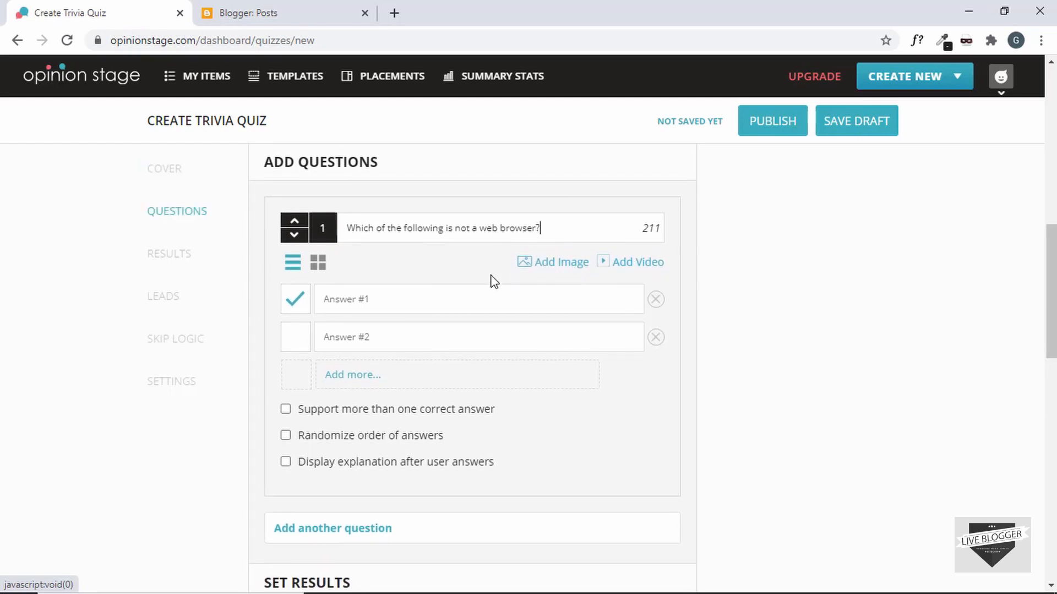
scroll(491, 277, down, 1)
scroll(492, 276, down, 1)
scroll(491, 276, up, 1)
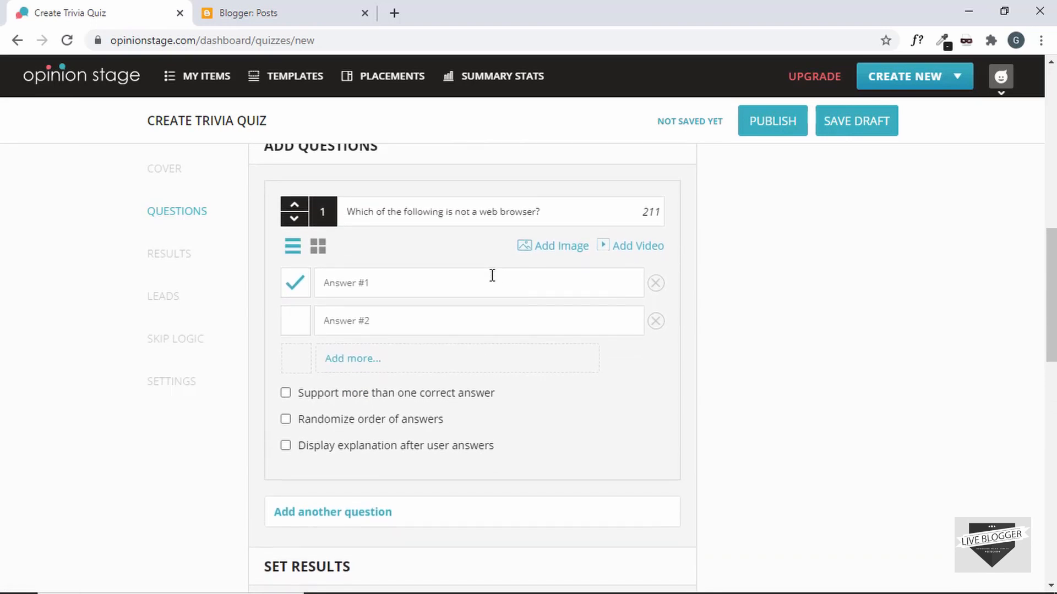
click(433, 285)
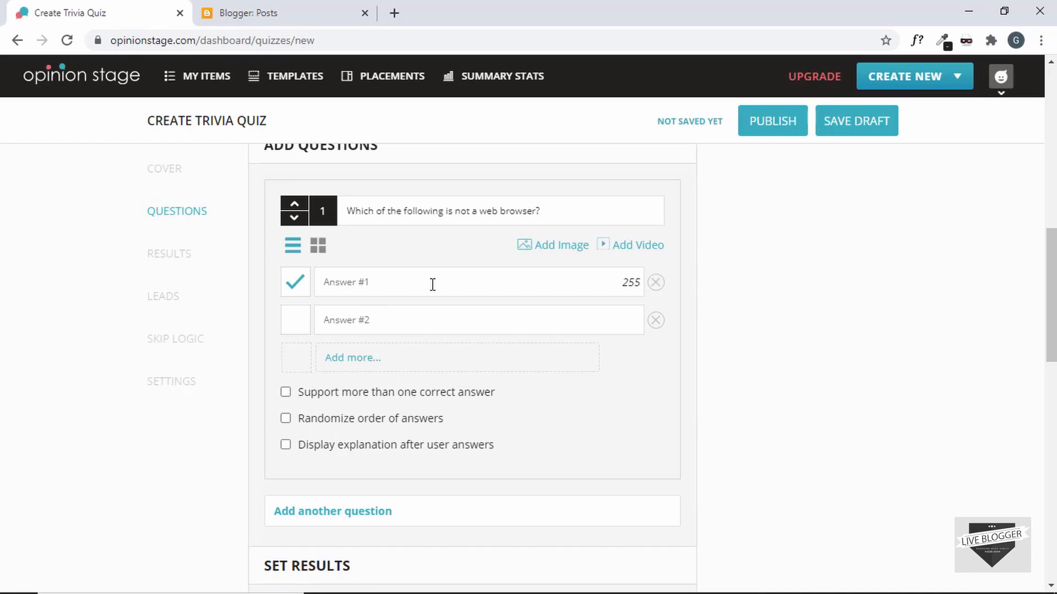
text(Google Chrome)
key(Tab)
text(Facebook)
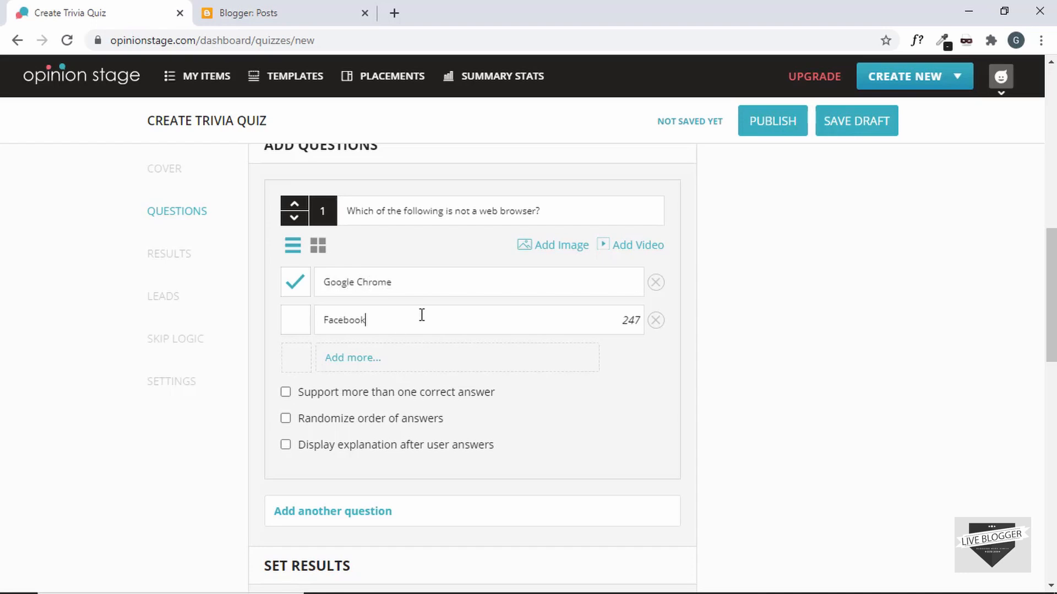
click(368, 364)
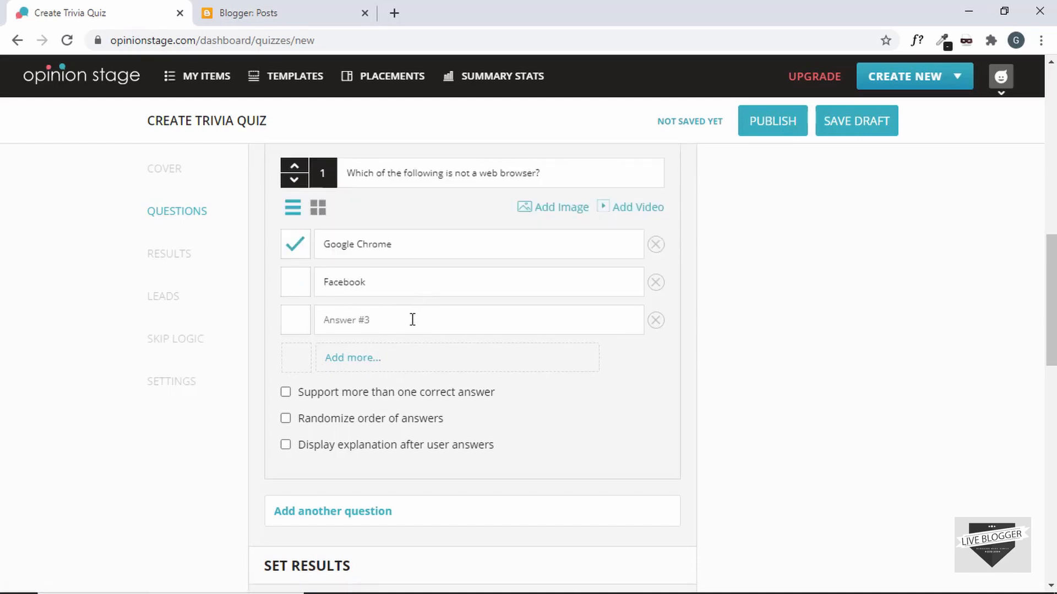
text(Microsoft Edge)
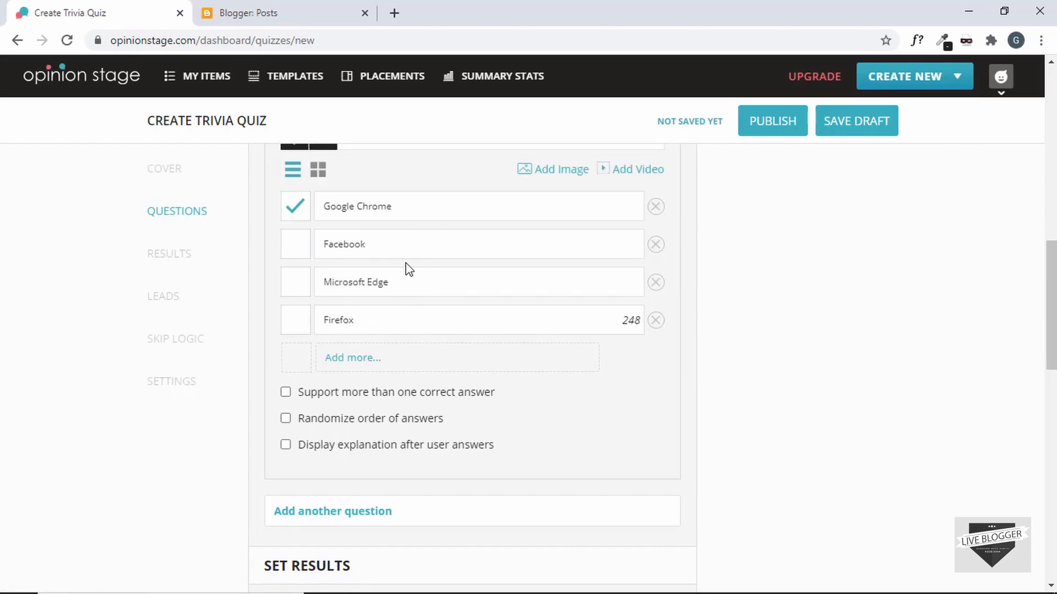
Mark Facebook as the correct answer to question 1.
click(302, 253)
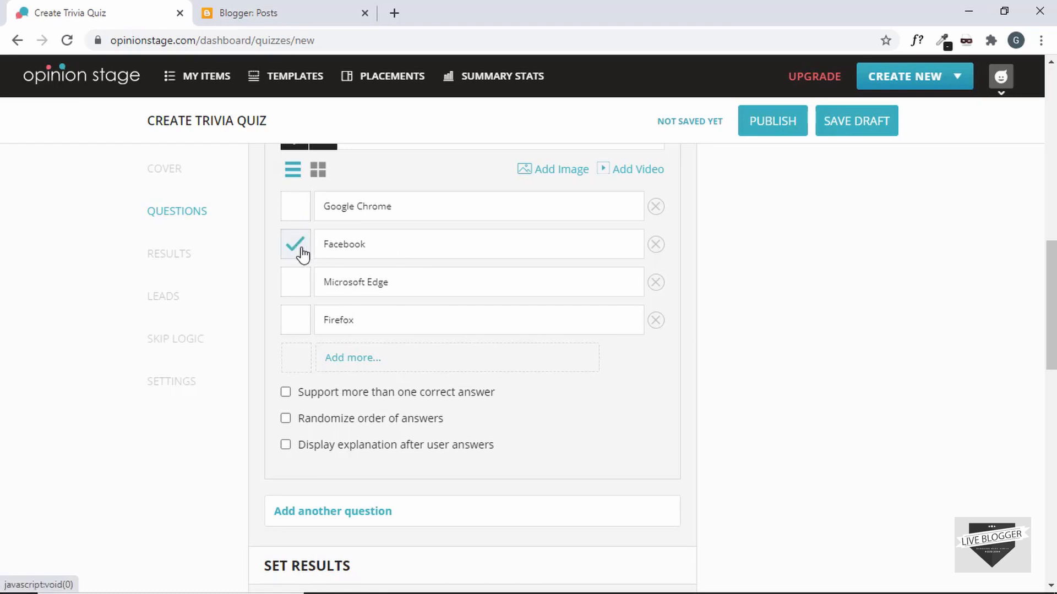
scroll(587, 420, up, 1)
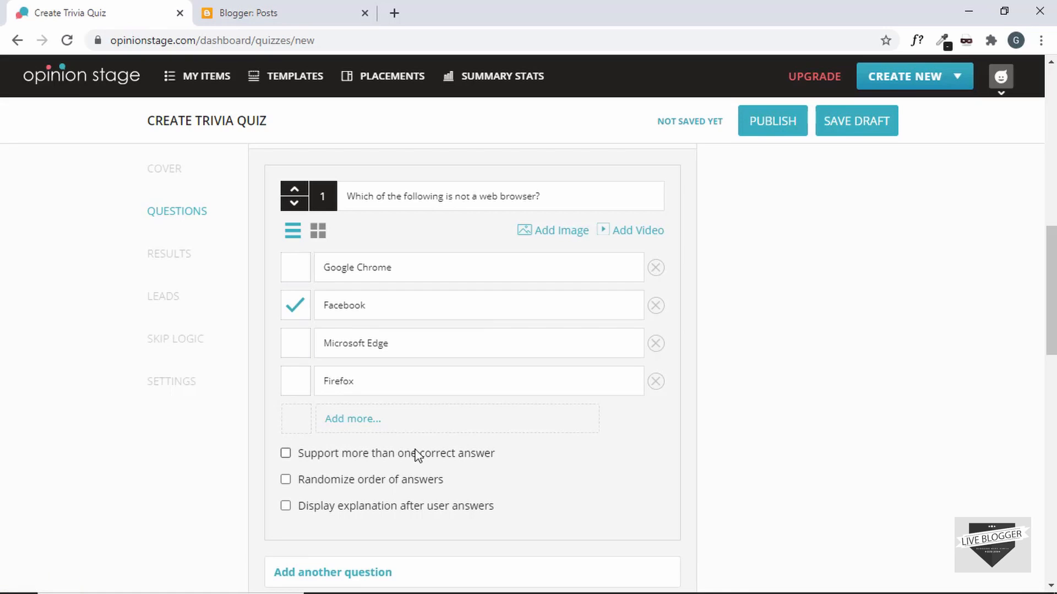
scroll(427, 458, down, 1)
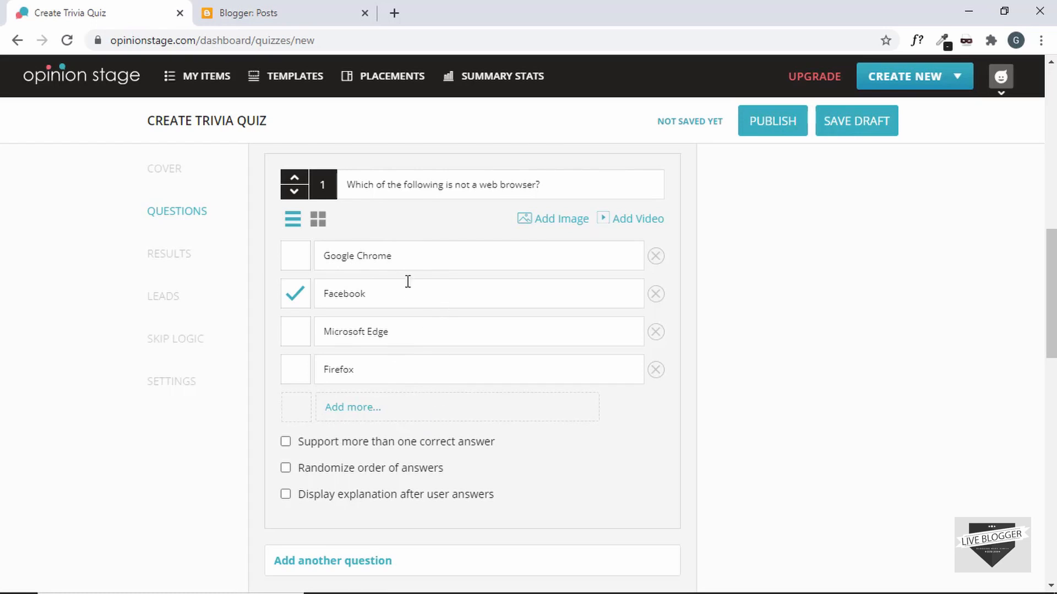
Try to enable support for more than one correct answer on question 1.
click(435, 444)
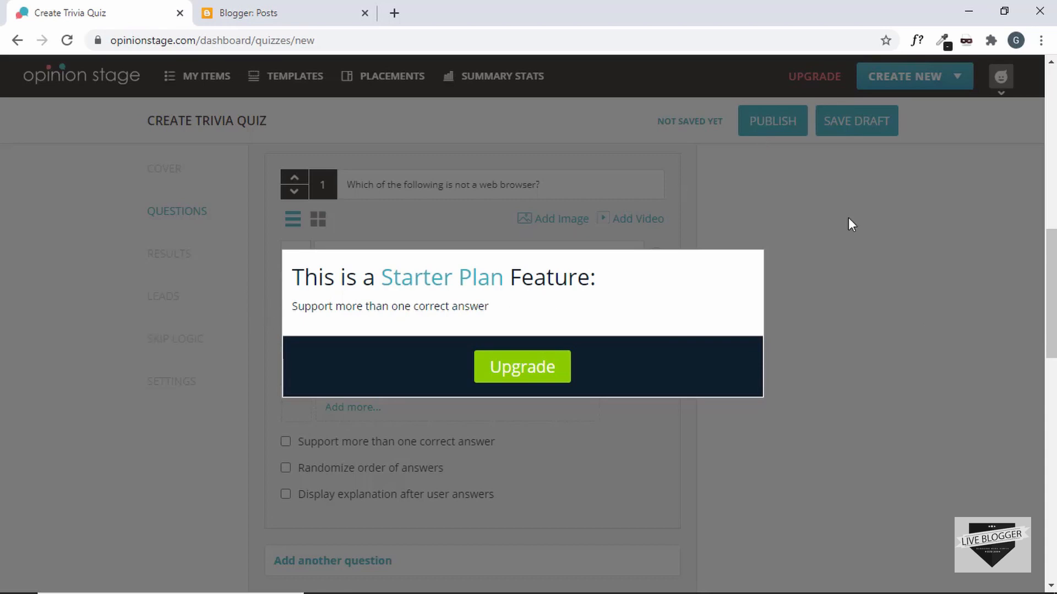
click(946, 328)
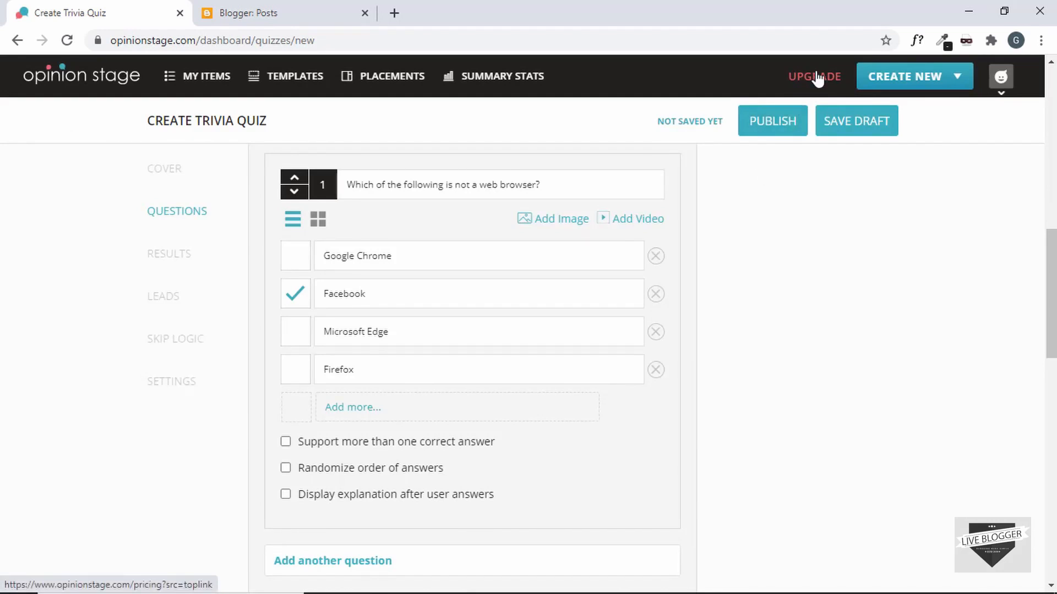
scroll(809, 349, down, 3)
scroll(812, 349, up, 2)
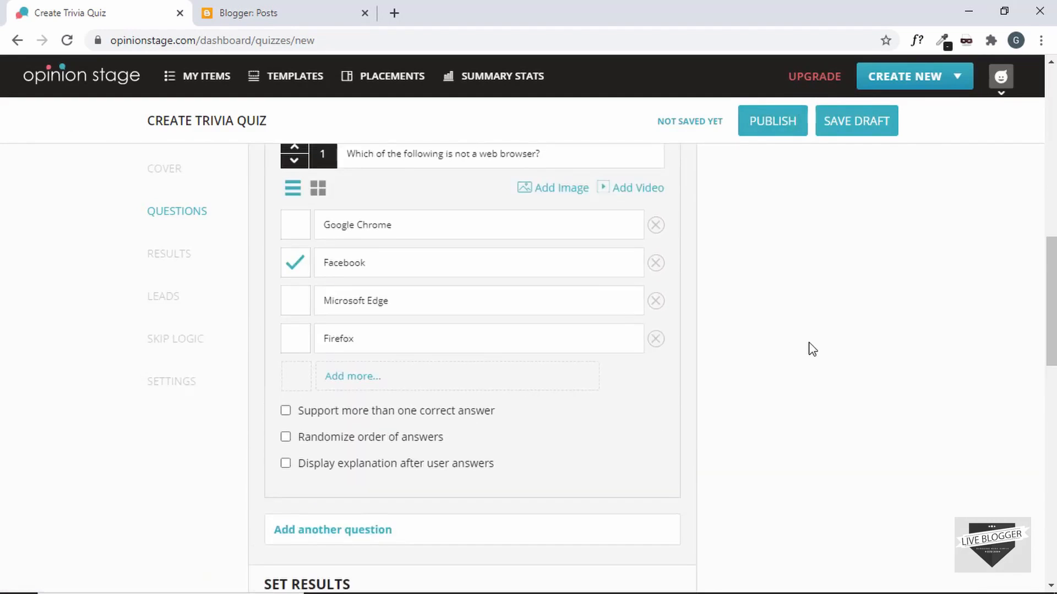
scroll(812, 349, up, 1)
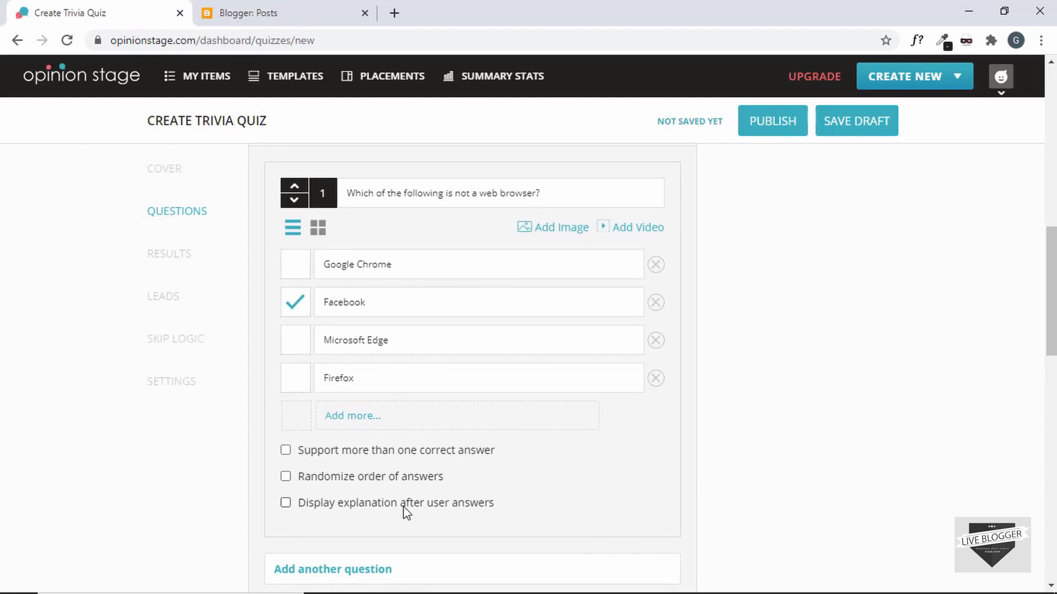
Enable question 1's explanation and enter "Facebook is not a web browser unlike all the other options, it is a social networking site.".
click(390, 505)
scroll(377, 496, down, 2)
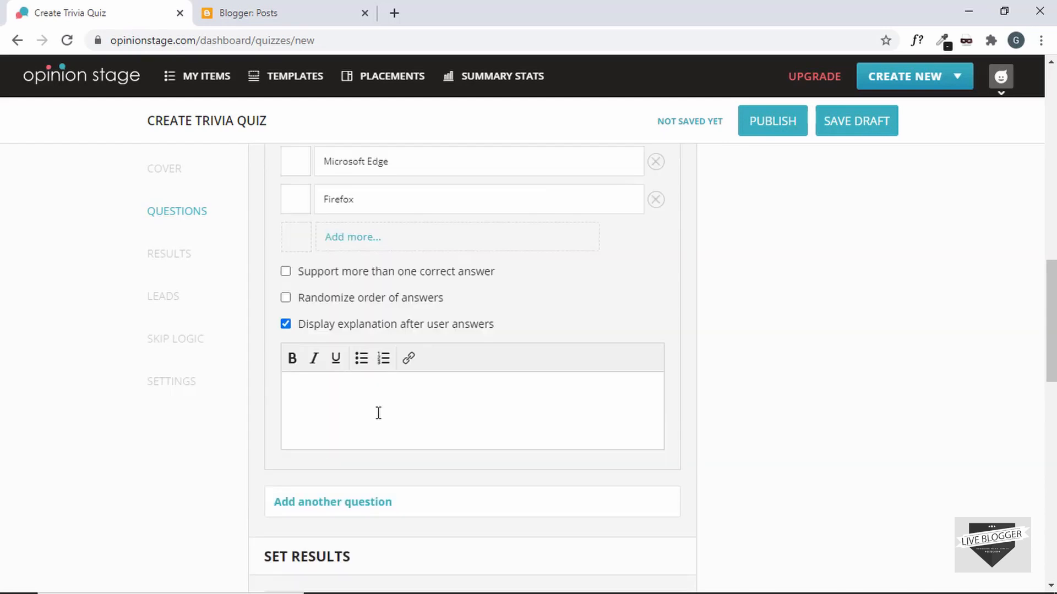
click(378, 413)
scroll(379, 413, up, 2)
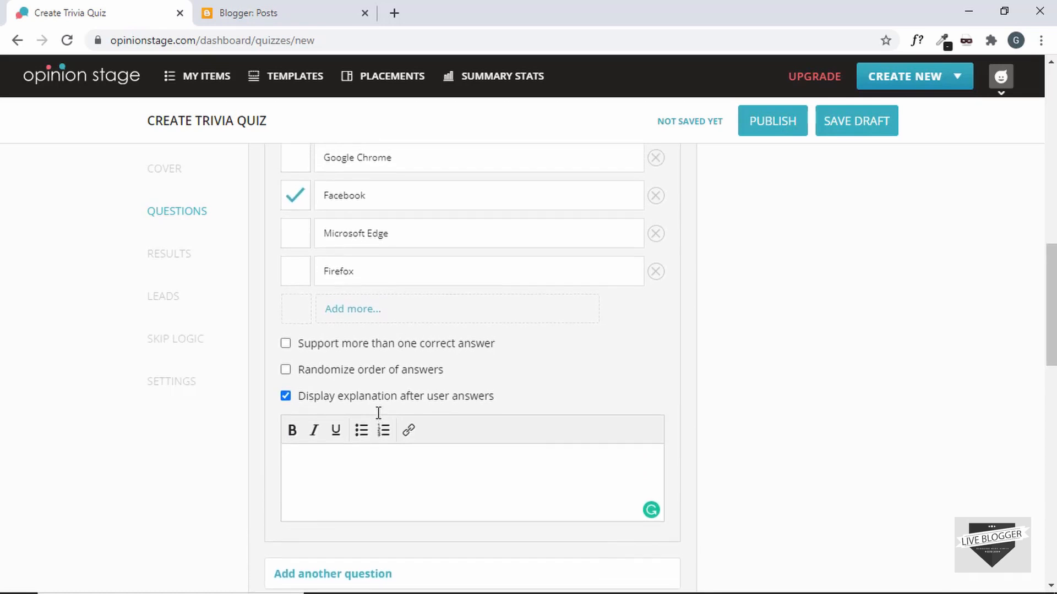
scroll(378, 413, up, 1)
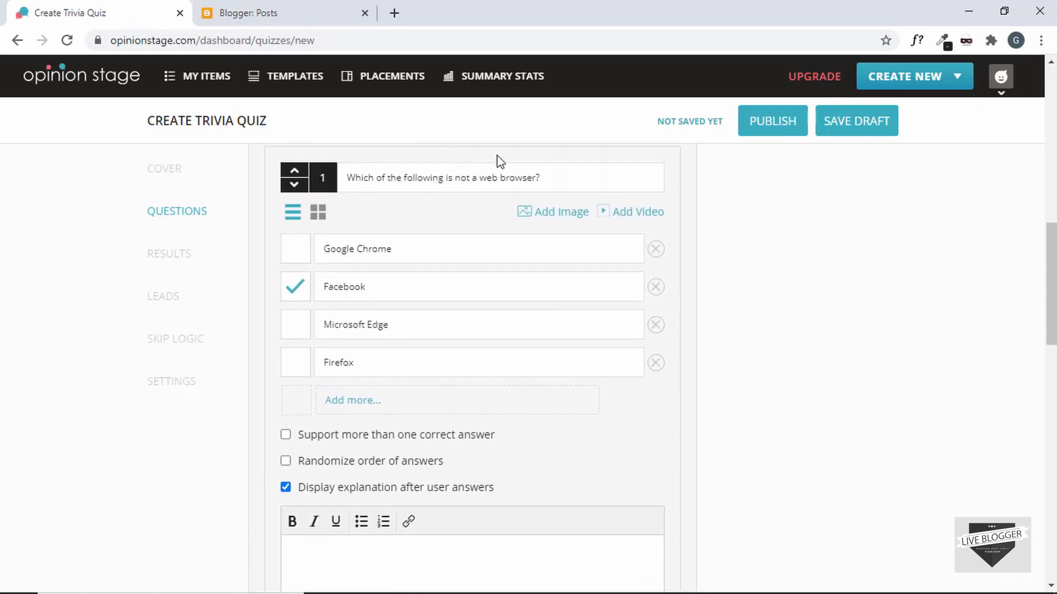
scroll(517, 275, down, 2)
scroll(517, 317, down, 1)
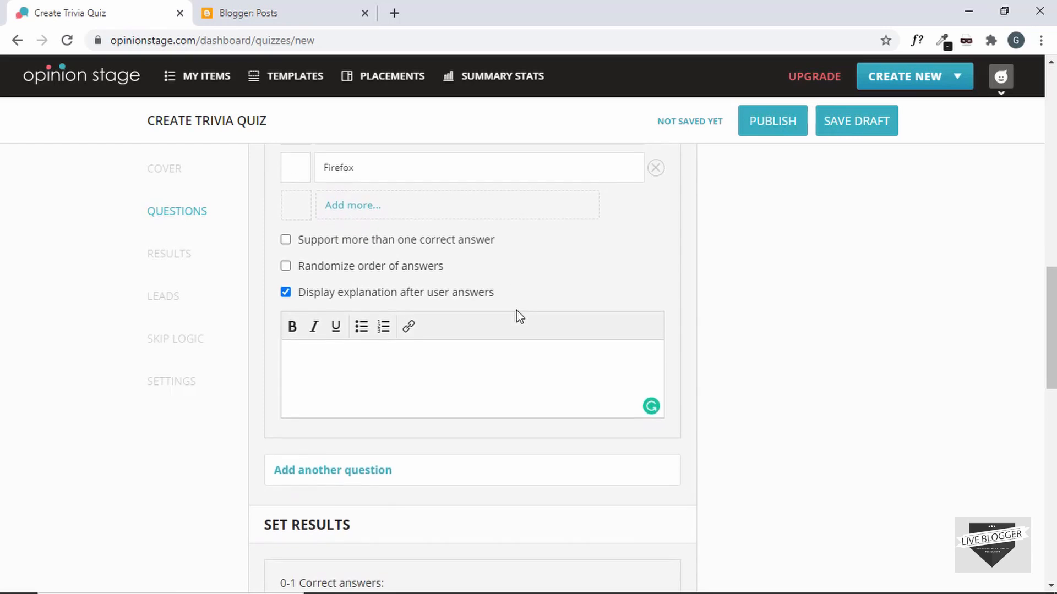
scroll(517, 316, up, 1)
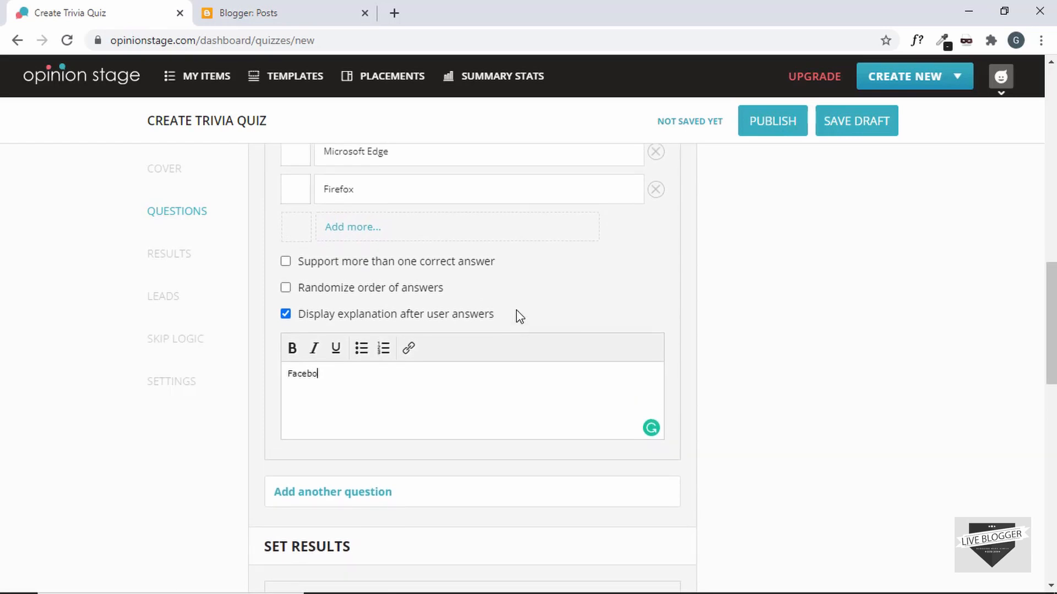
text(is not a web browser unlike all the other options, it is a social networking site.)
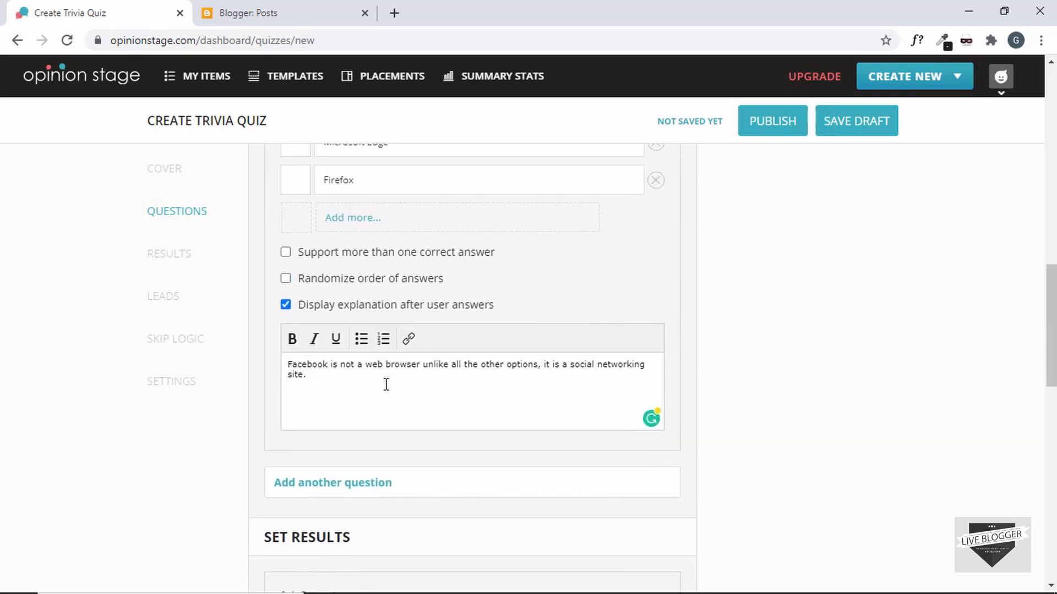
Add question 2, "What is the full form of IP?", with answers International Protocol, Internal Protocol, Internet Protocol and Internet Program, marking Internet Protocol correct.
scroll(456, 384, up, 3)
scroll(455, 383, down, 7)
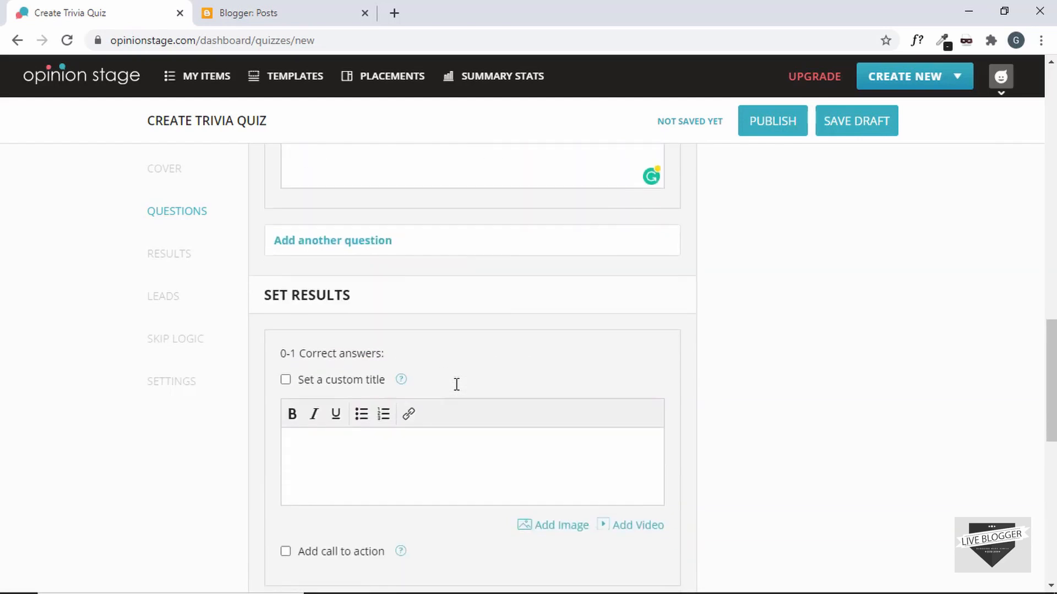
scroll(456, 384, up, 5)
scroll(455, 384, down, 3)
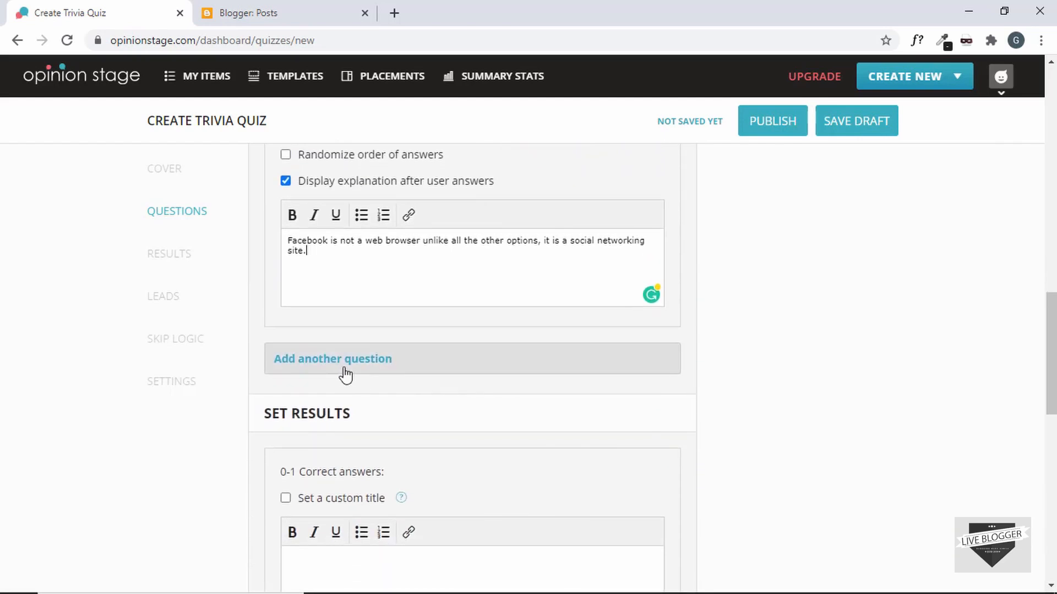
click(345, 373)
text(What is the full form onf)
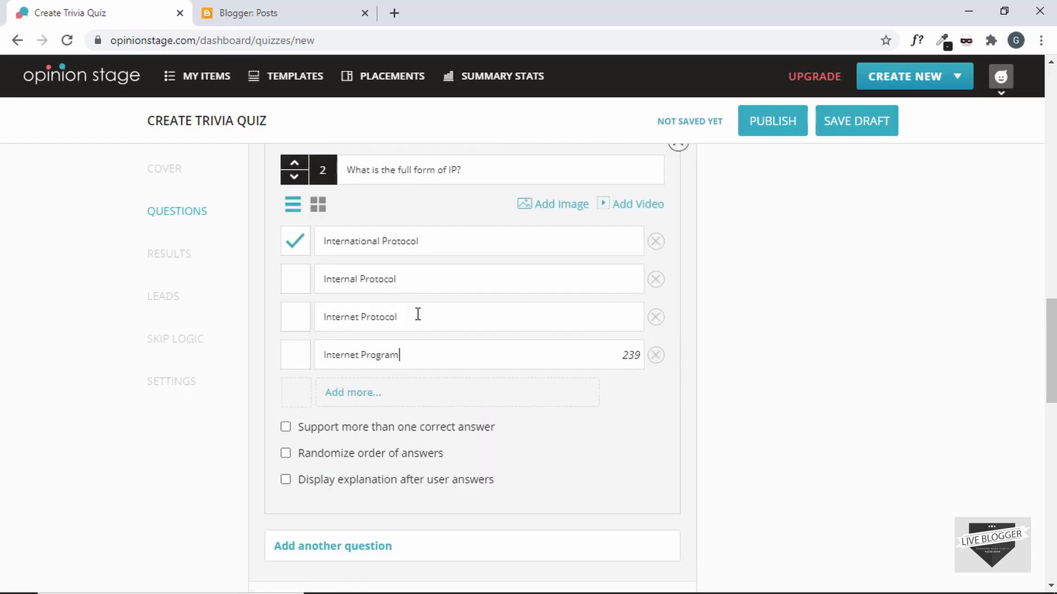
click(298, 325)
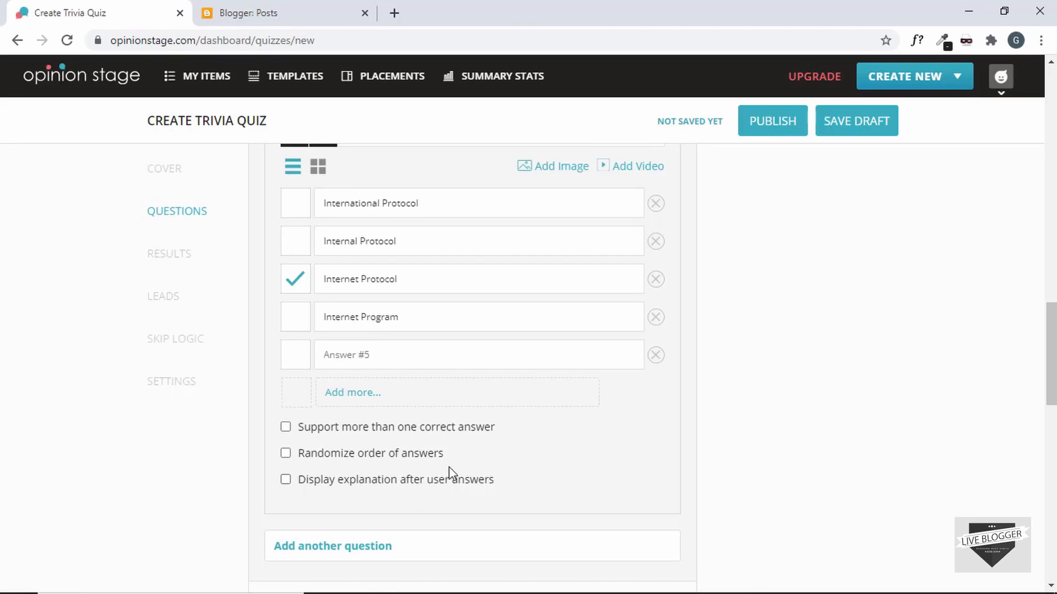
Add question 3, "Find the odd one out.", with answers Windows, Yahoo, Google and Bing, keeping Windows as the correct one.
scroll(450, 472, down, 2)
click(374, 430)
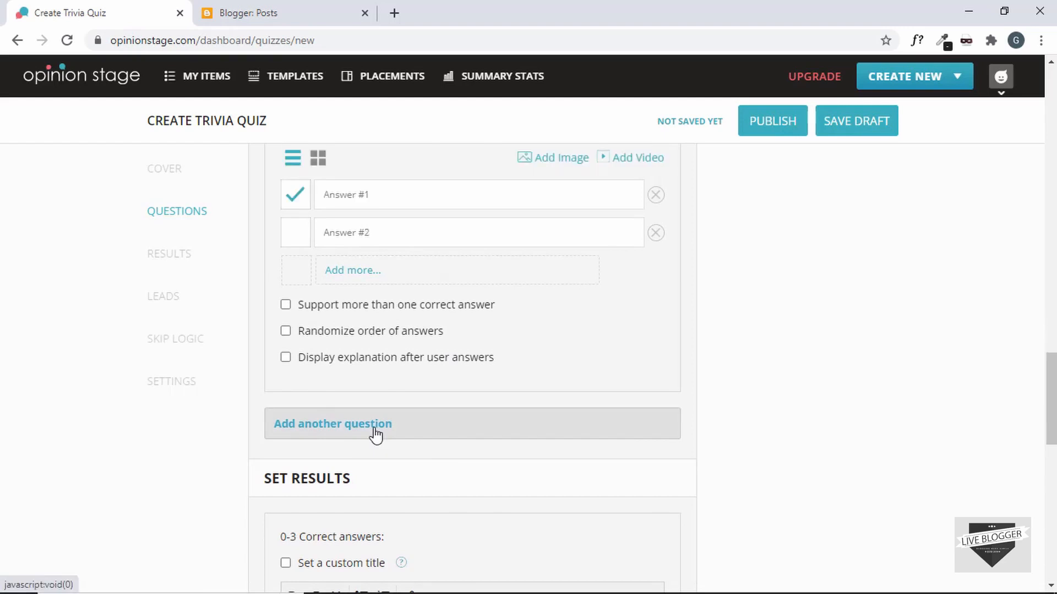
text(Find the odd ou)
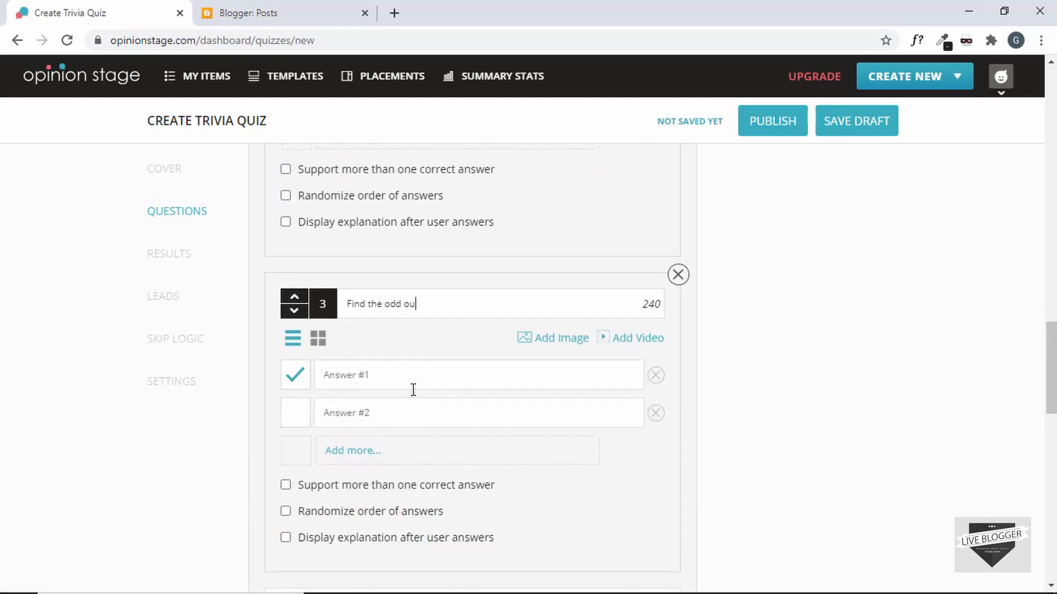
text(e out.)
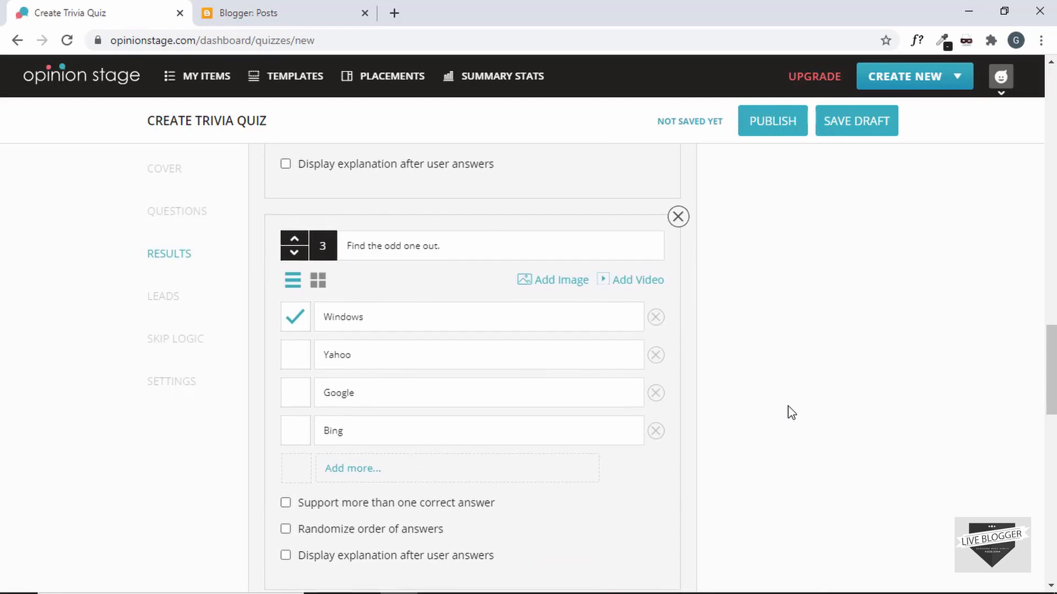
Enter "Hi, I think you need to update your computer knowledge." as the message of the first quiz result.
scroll(791, 412, up, 15)
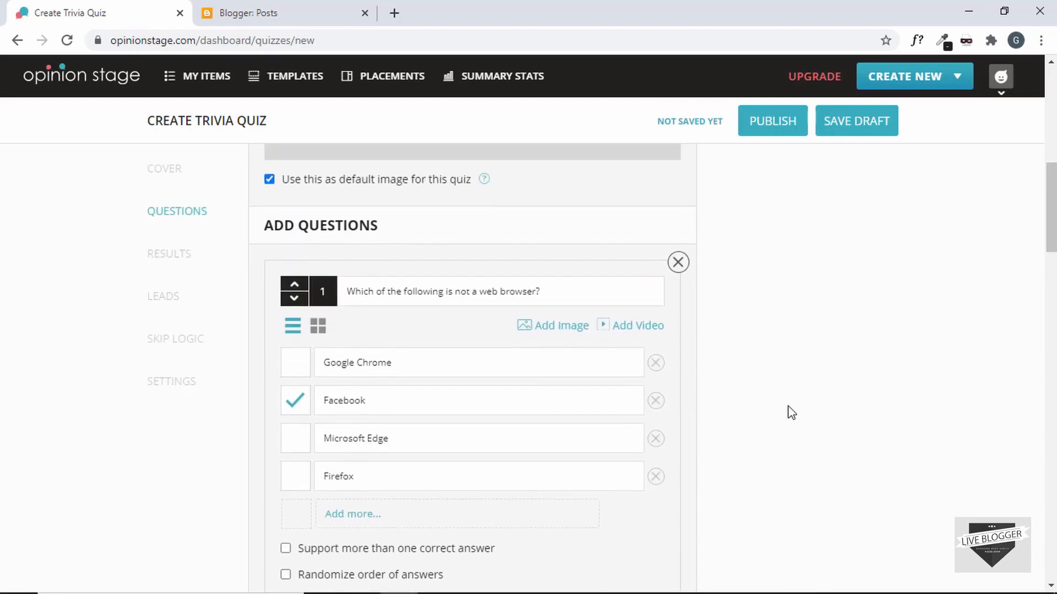
scroll(791, 412, up, 5)
scroll(791, 413, down, 20)
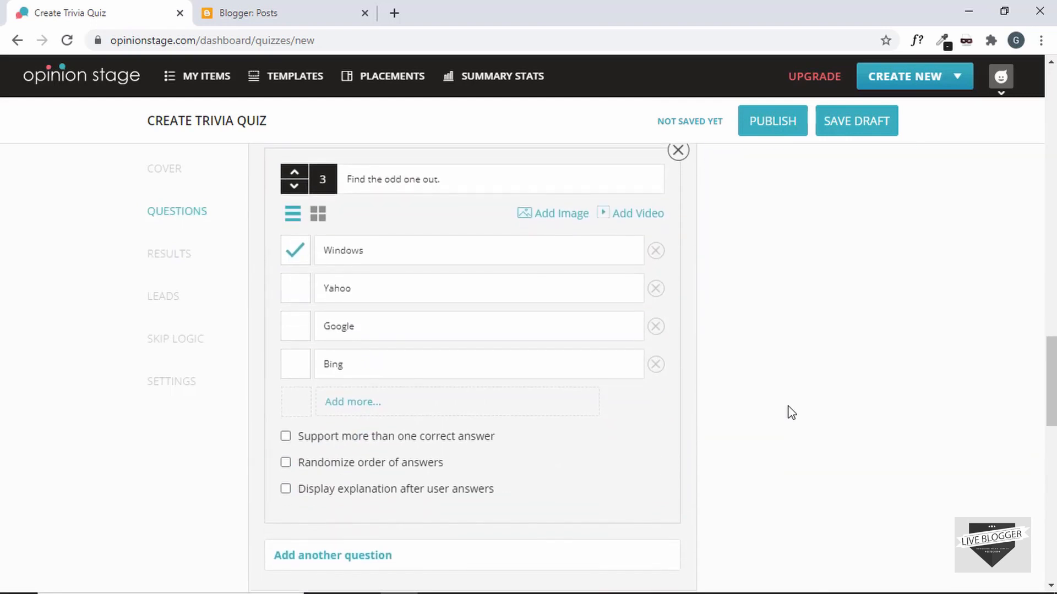
scroll(790, 412, down, 7)
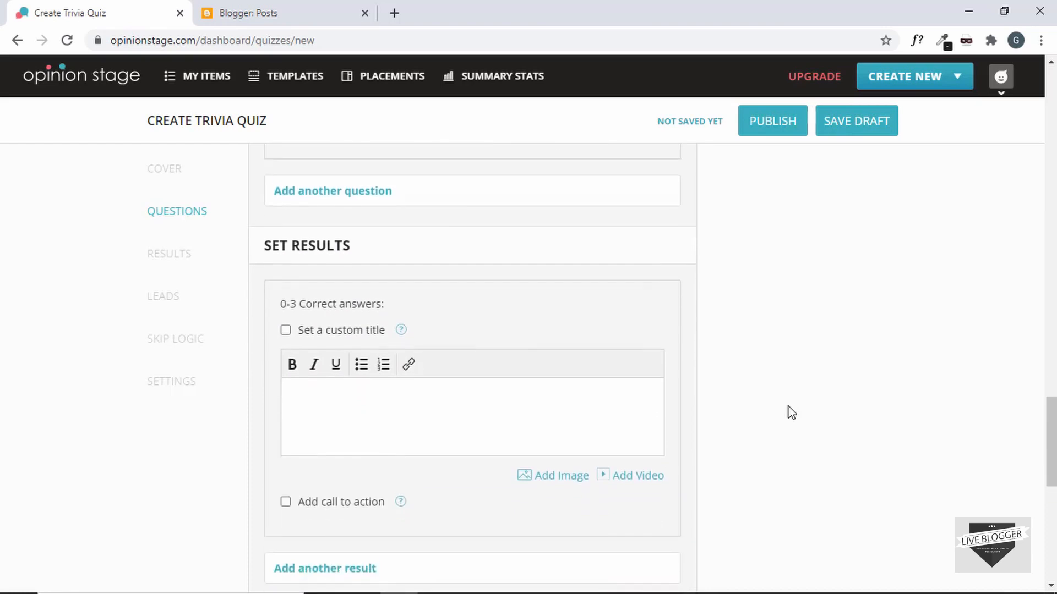
scroll(791, 412, down, 1)
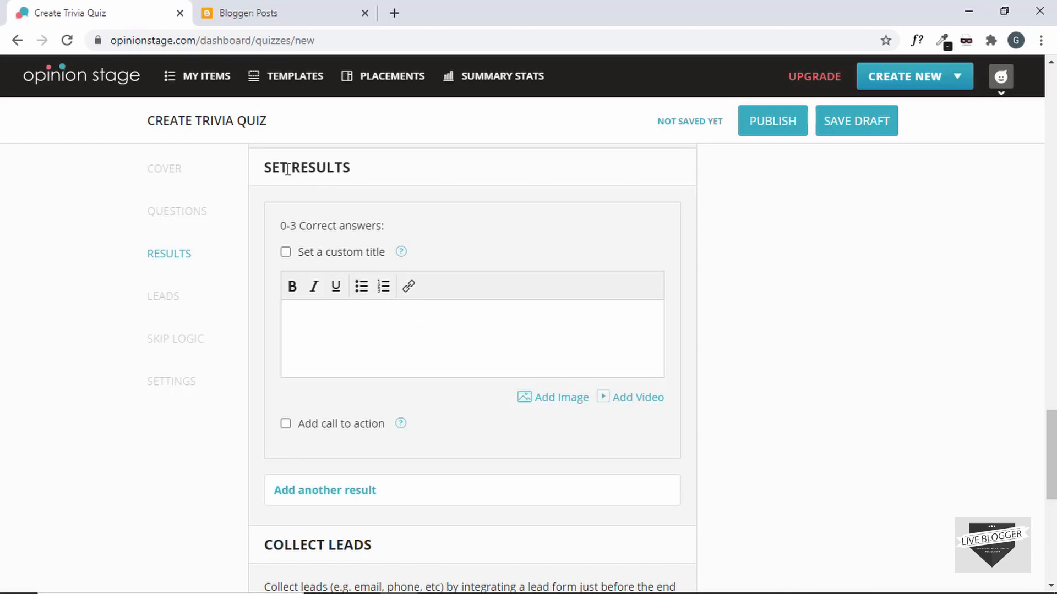
click(341, 311)
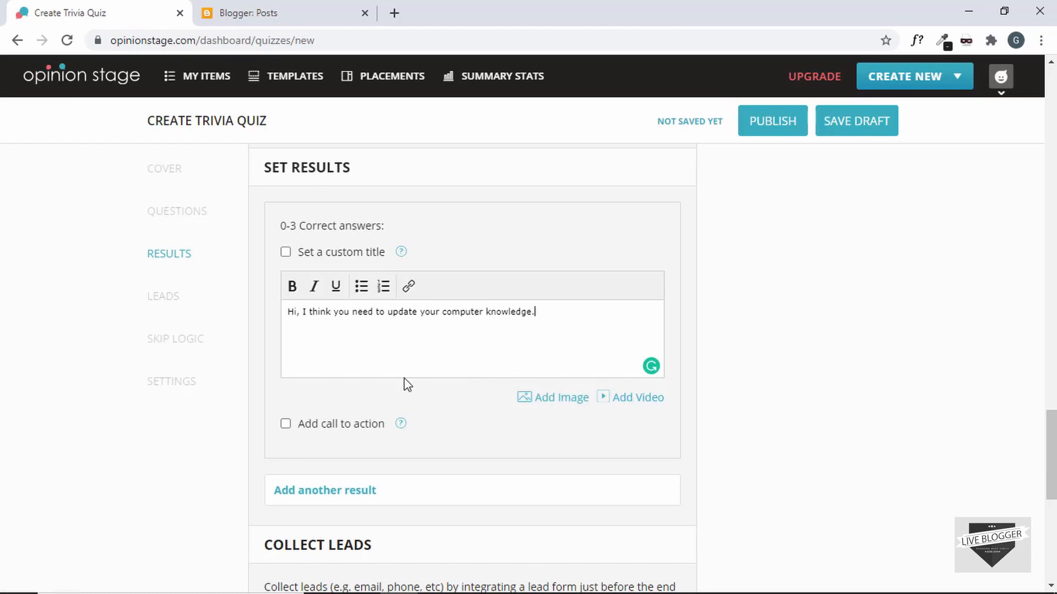
Try to add a call to action to the first quiz result.
mouse_move(401, 424)
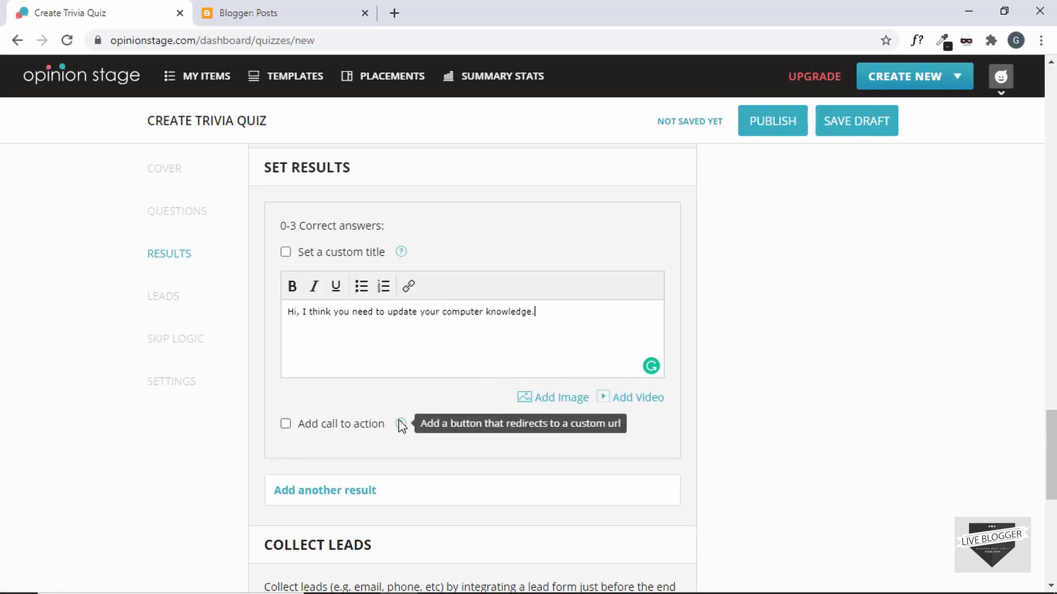
scroll(402, 424, down, 1)
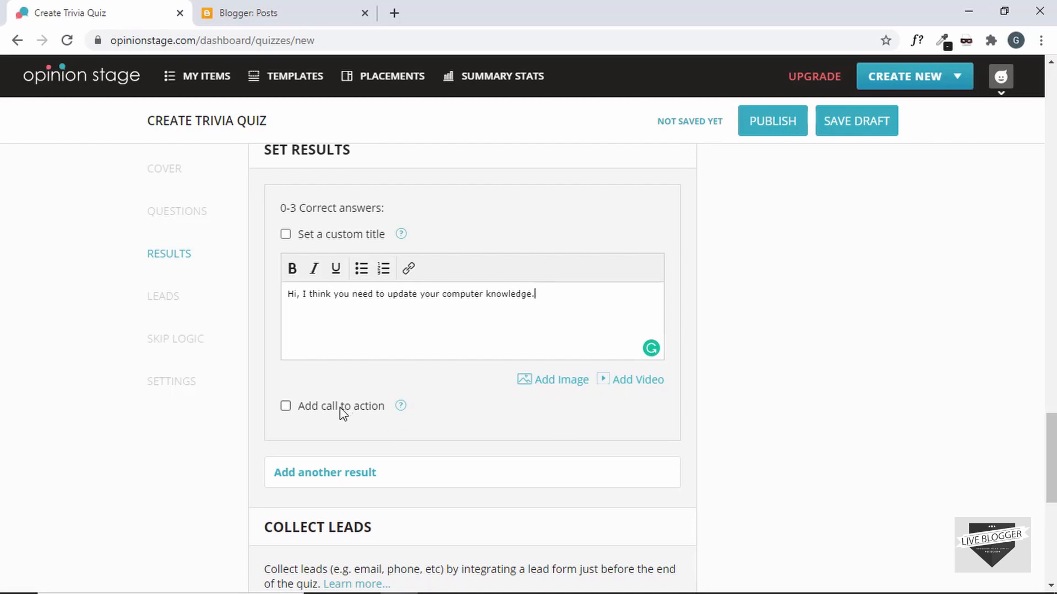
click(342, 413)
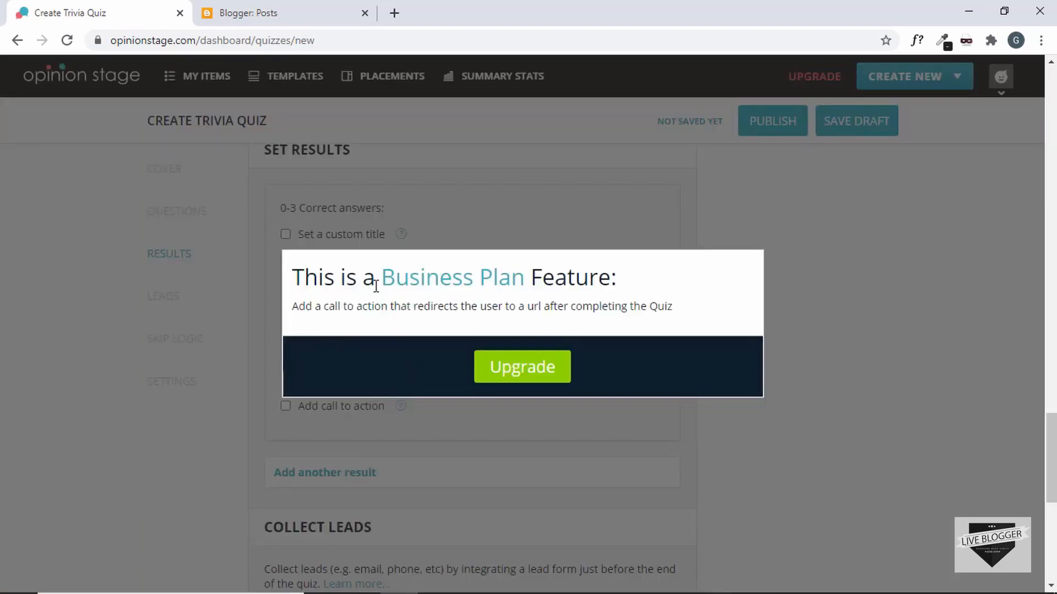
click(849, 307)
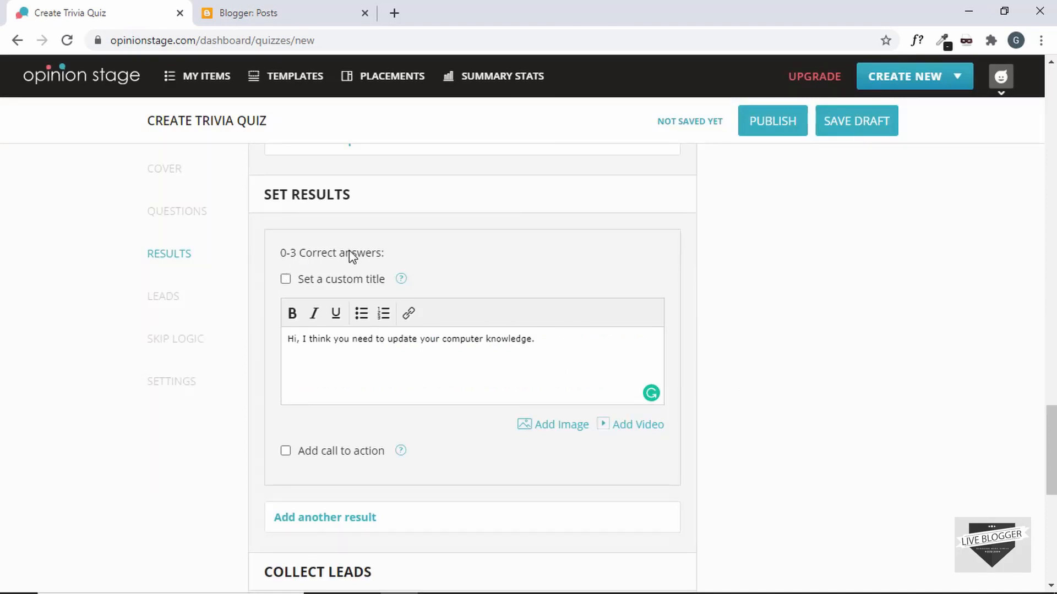
Add another result for 3 correct answers with the message "Congratulations! You did it. Have a great day :)".
scroll(368, 273, down, 1)
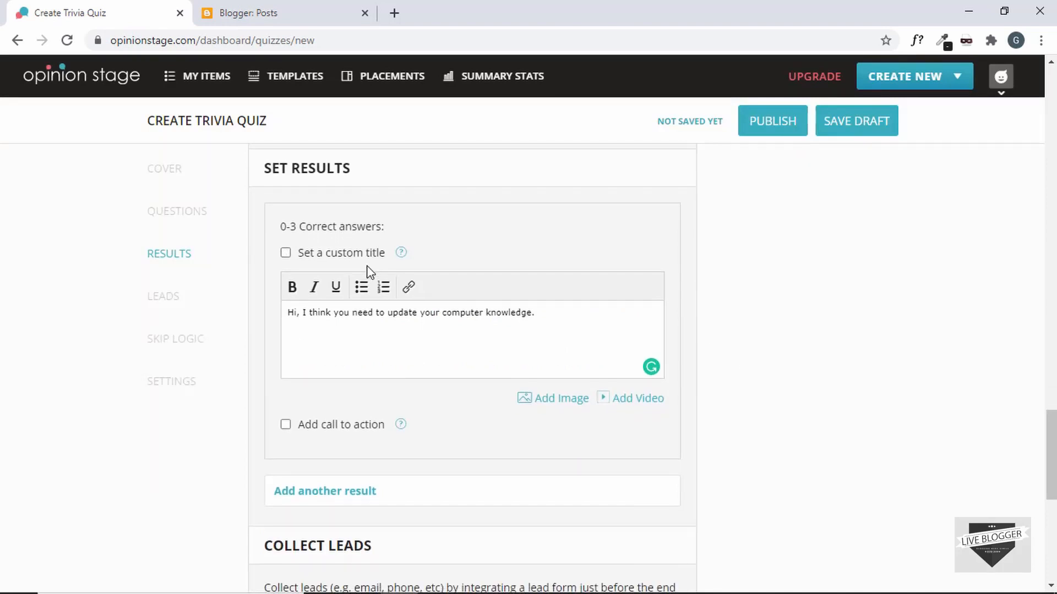
click(336, 493)
scroll(402, 437, up, 5)
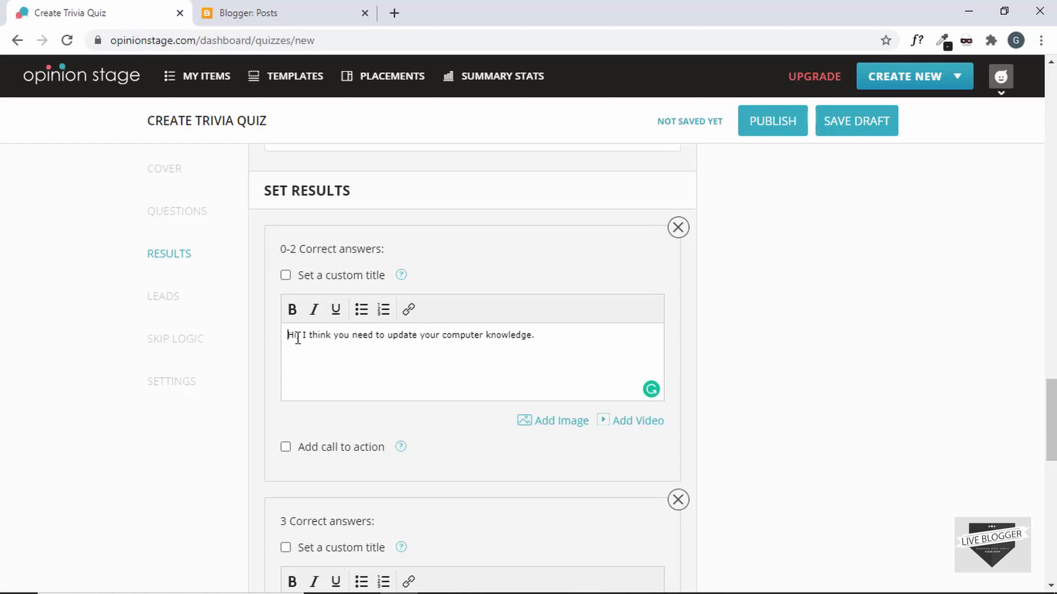
drag(288, 336, 577, 350)
click(578, 351)
scroll(578, 349, down, 5)
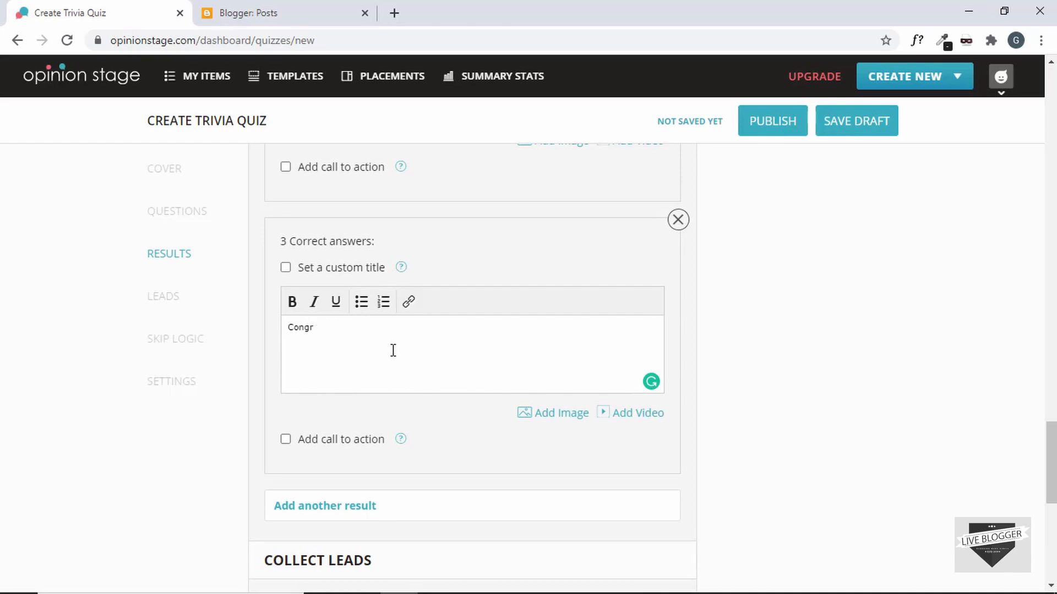
text(atulations! You did it. Have a great day :))
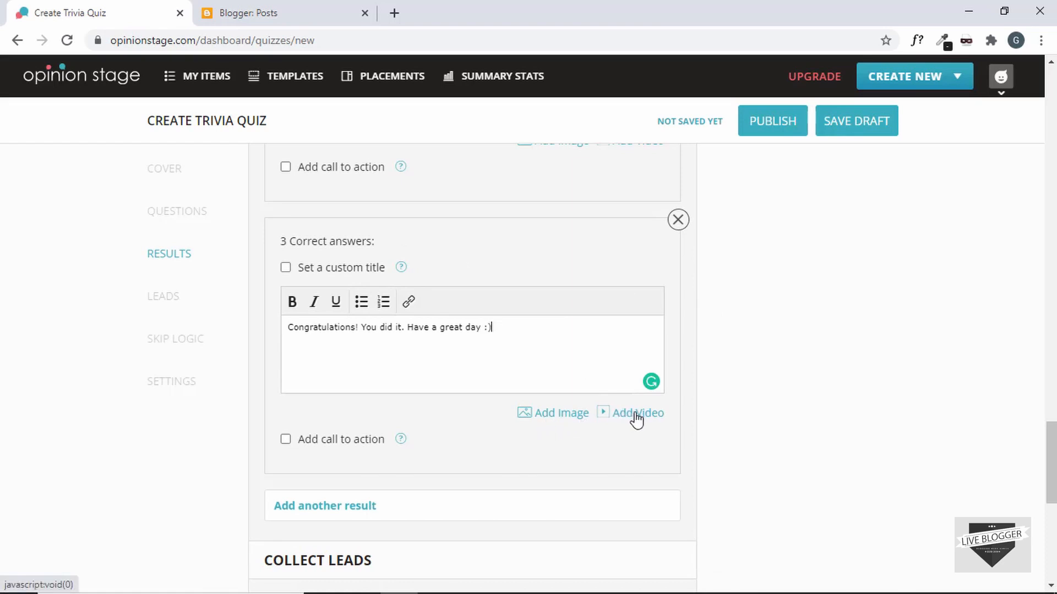
Try to select a lead form for collecting leads at the end of the quiz.
scroll(708, 395, down, 1)
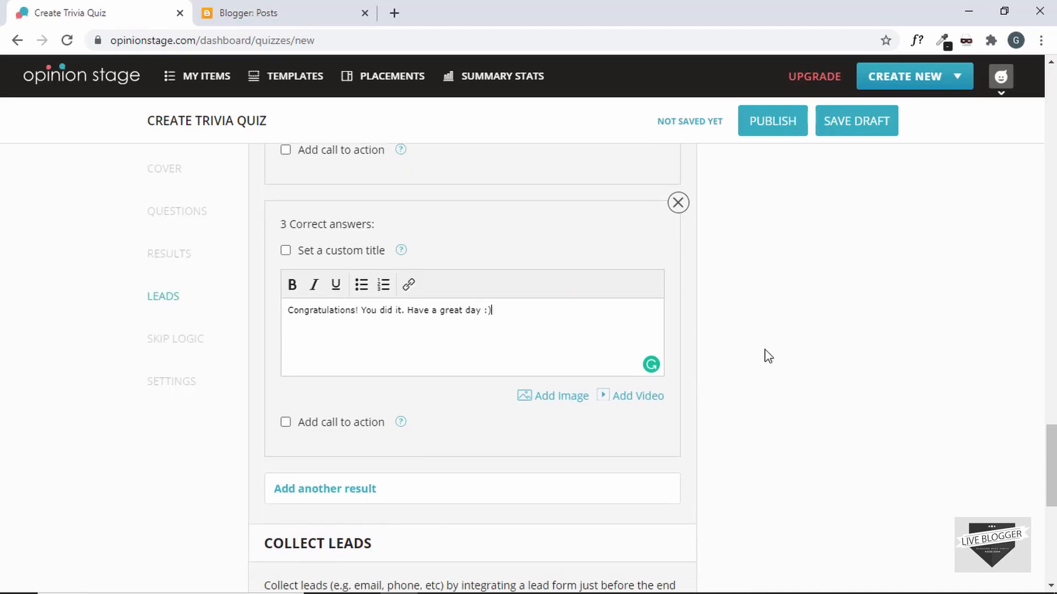
scroll(768, 357, down, 6)
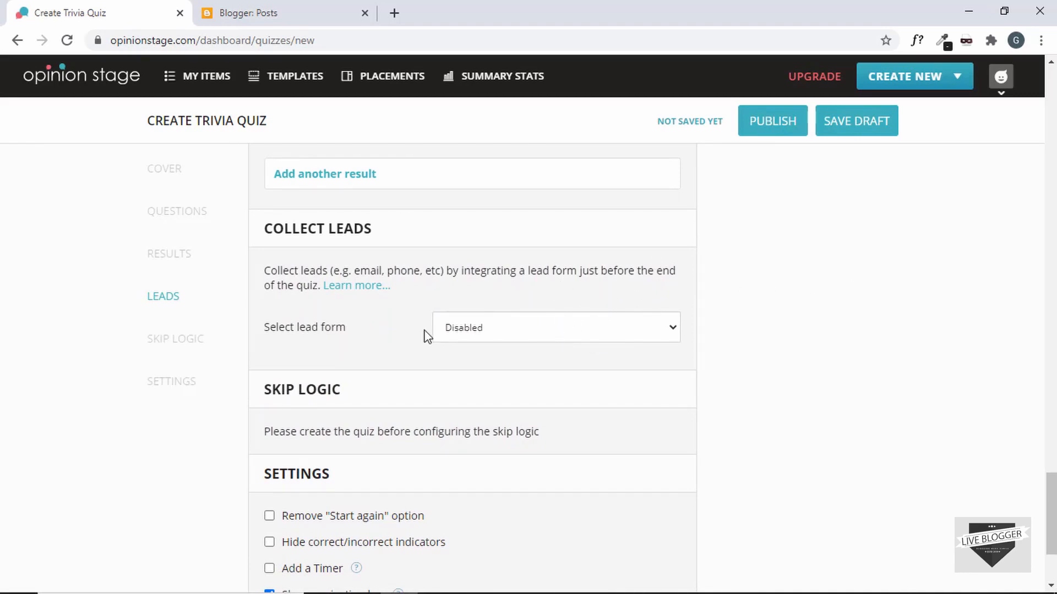
click(514, 330)
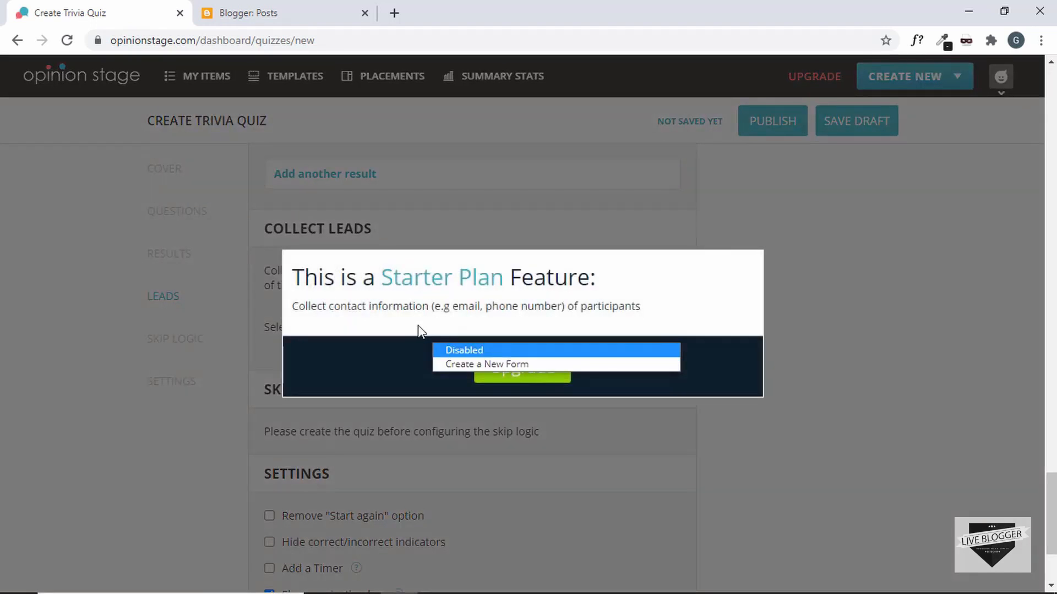
click(882, 285)
click(881, 285)
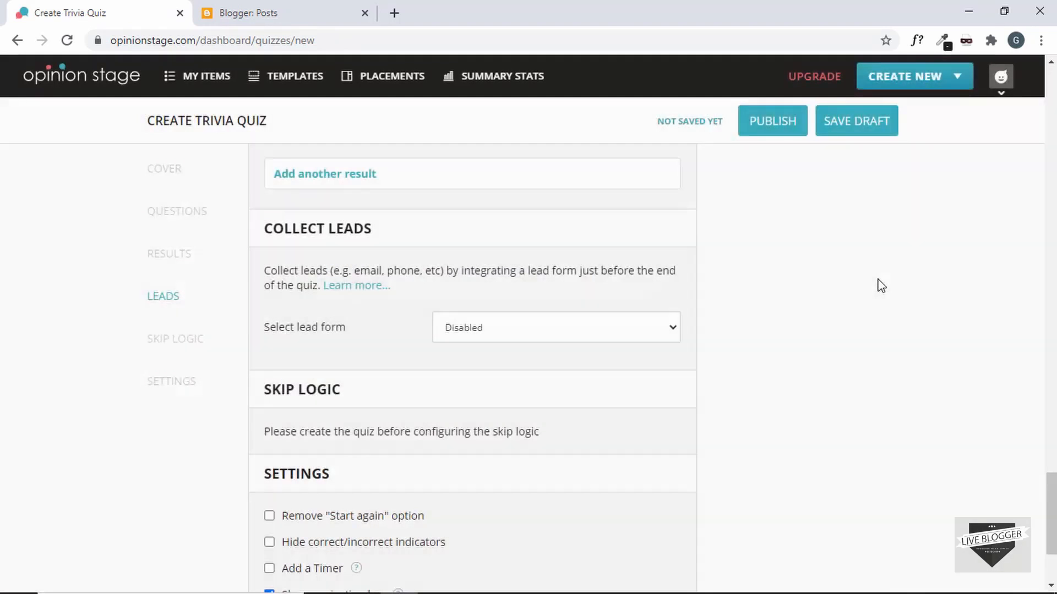
Try to add a timer in the quiz settings.
scroll(881, 285, down, 3)
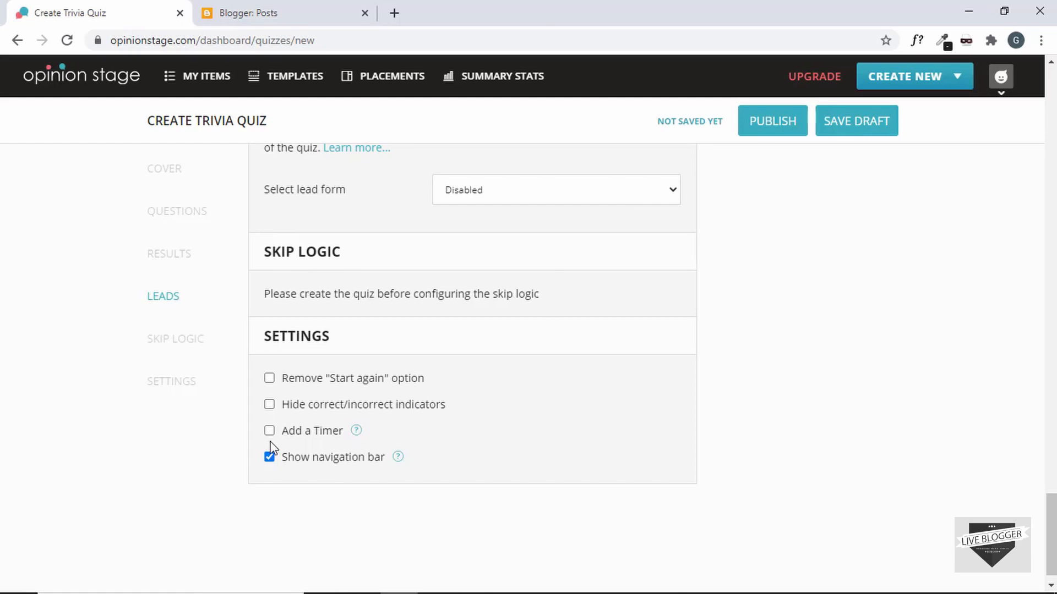
click(315, 433)
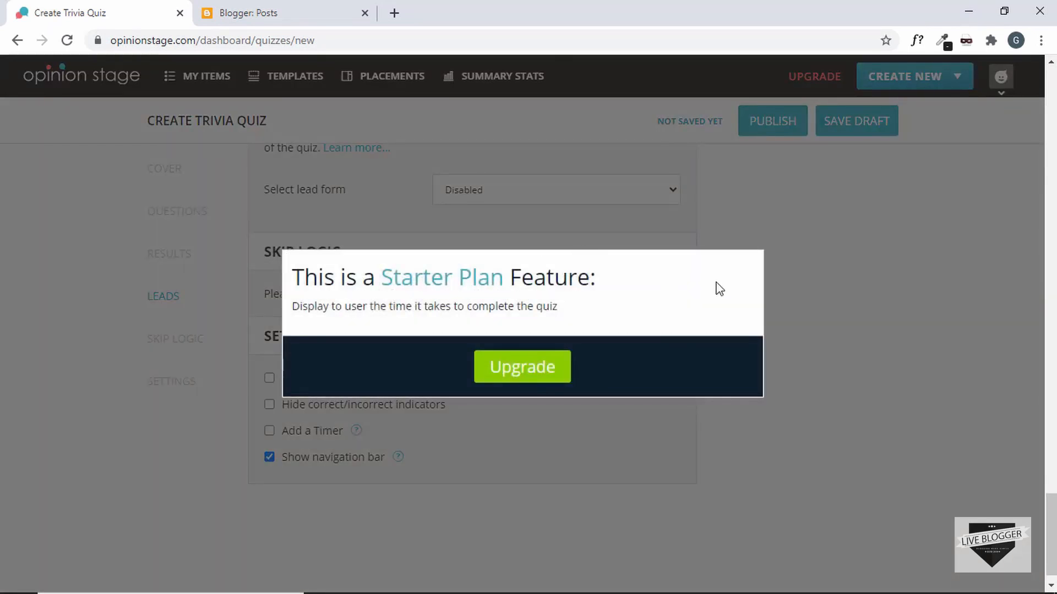
click(867, 296)
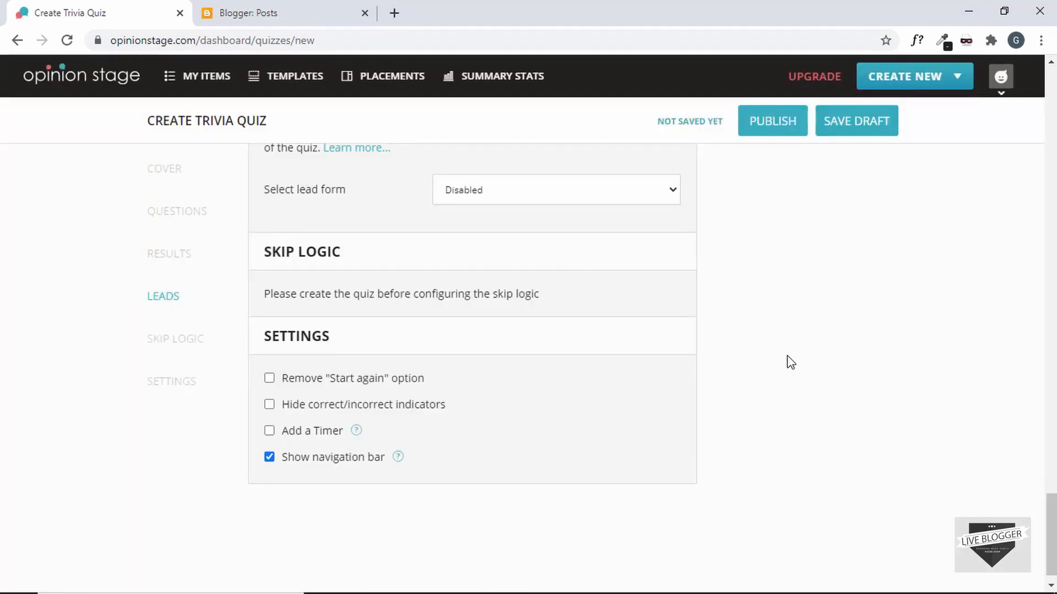
Remove the blank fifth answer from question 2, "What is the full form of IP?", and publish the quiz.
scroll(773, 257, up, 10)
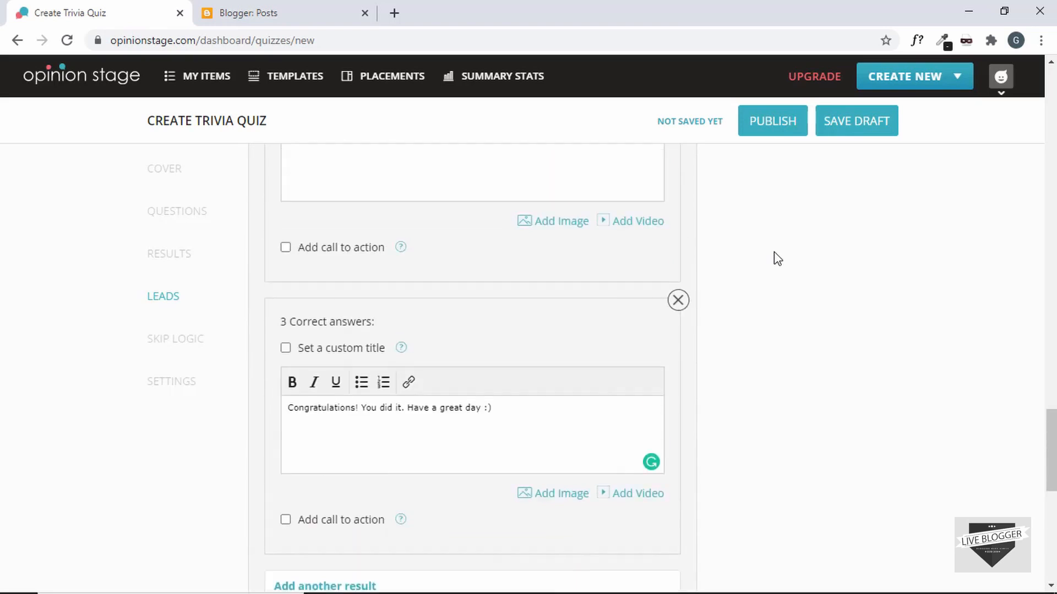
click(773, 121)
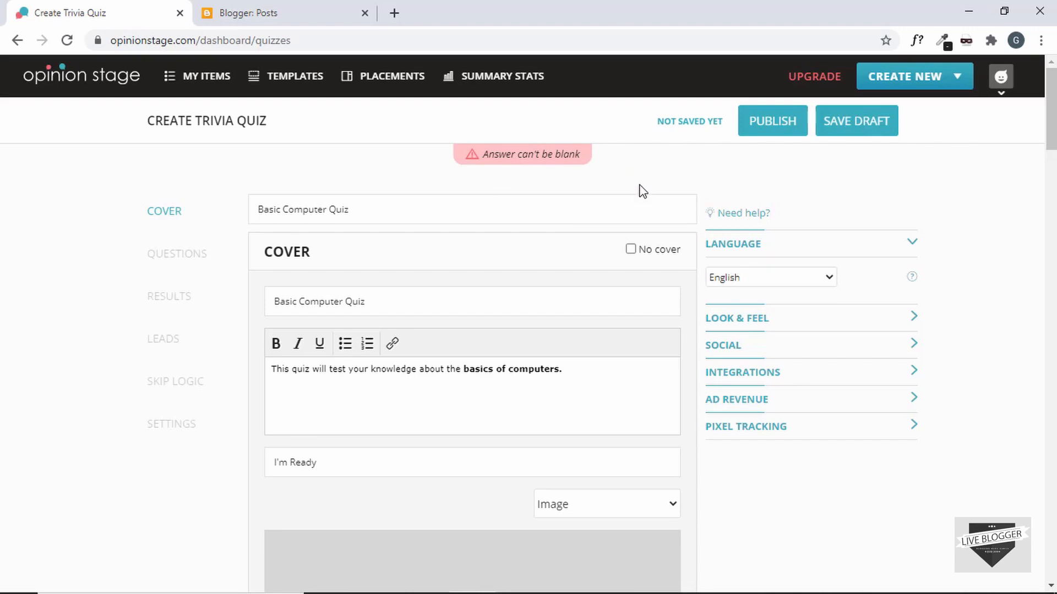
scroll(639, 190, down, 17)
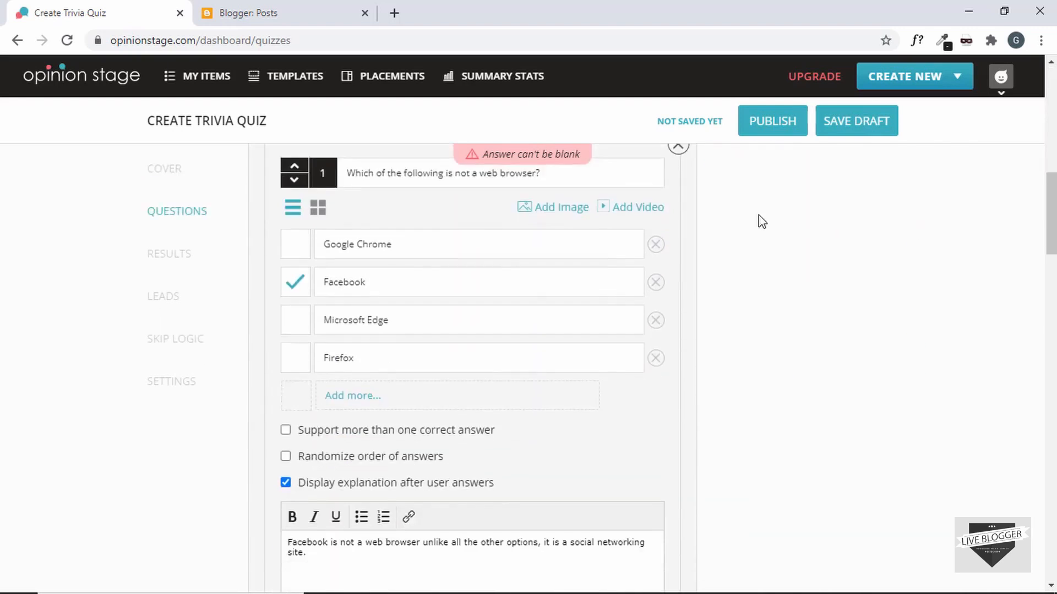
scroll(571, 404, down, 1)
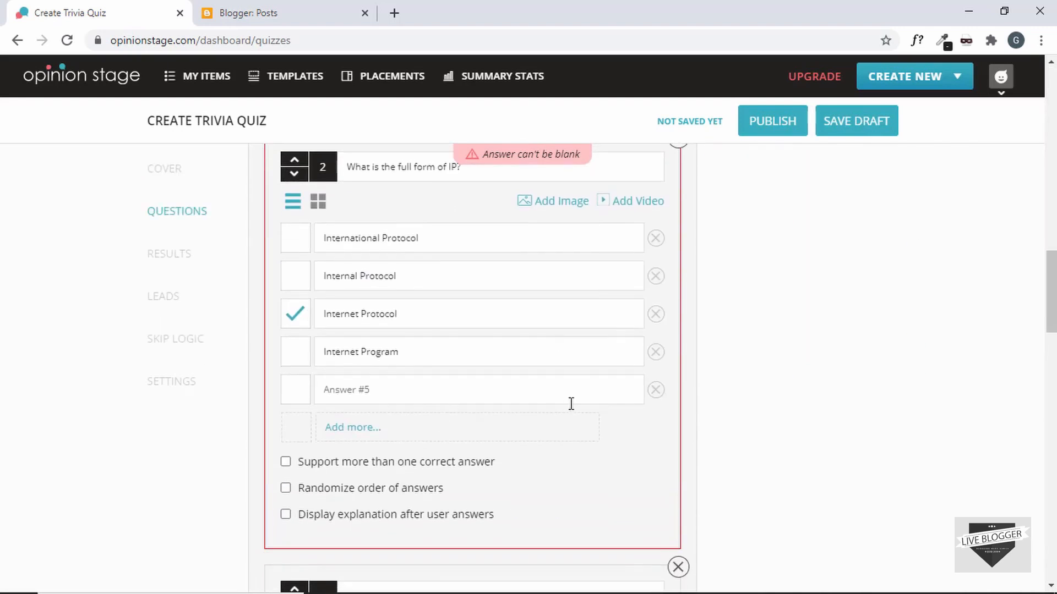
click(655, 391)
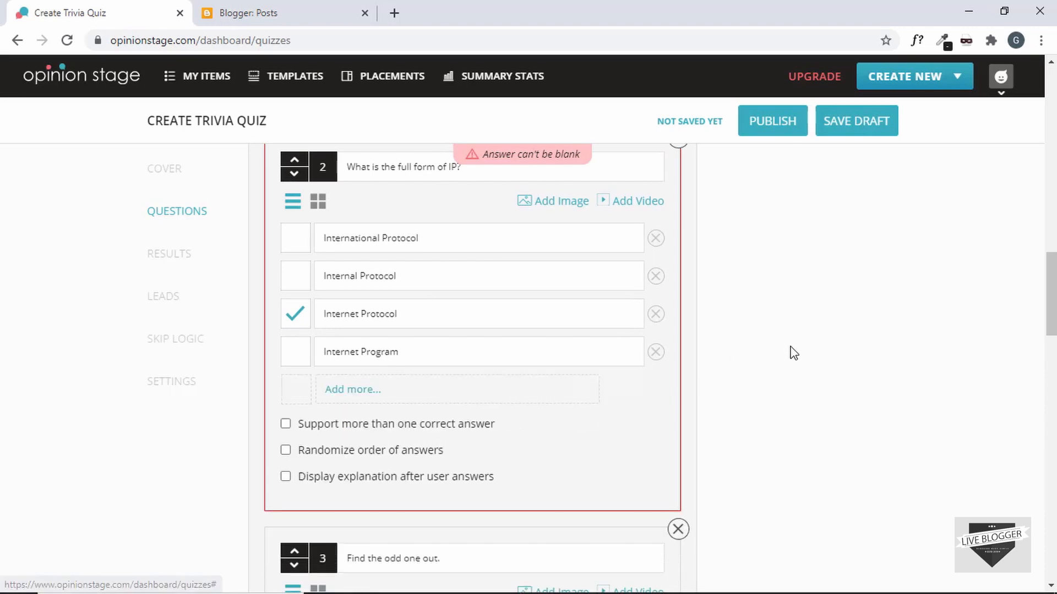
scroll(792, 352, down, 1)
scroll(792, 352, down, 7)
scroll(795, 335, up, 2)
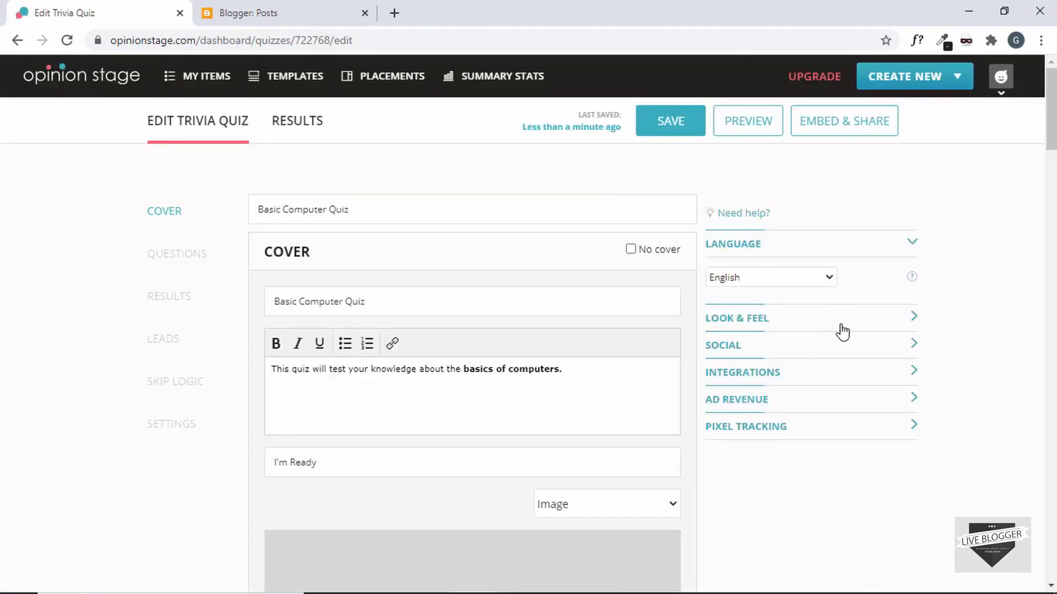
Enable auto-scroll to top in the quiz's look and feel options and save the quiz.
click(878, 328)
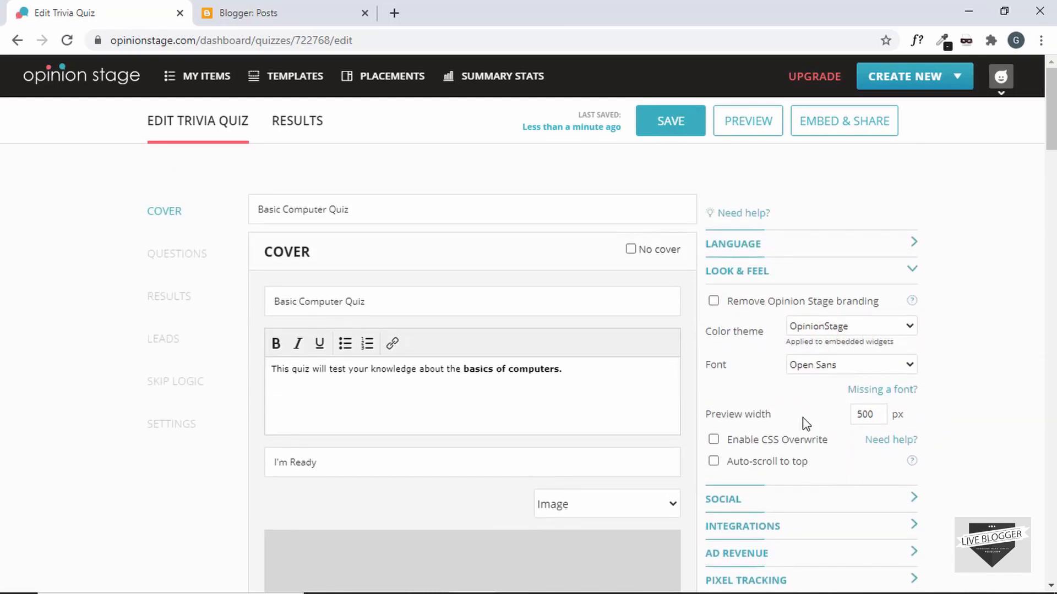
scroll(778, 476, down, 1)
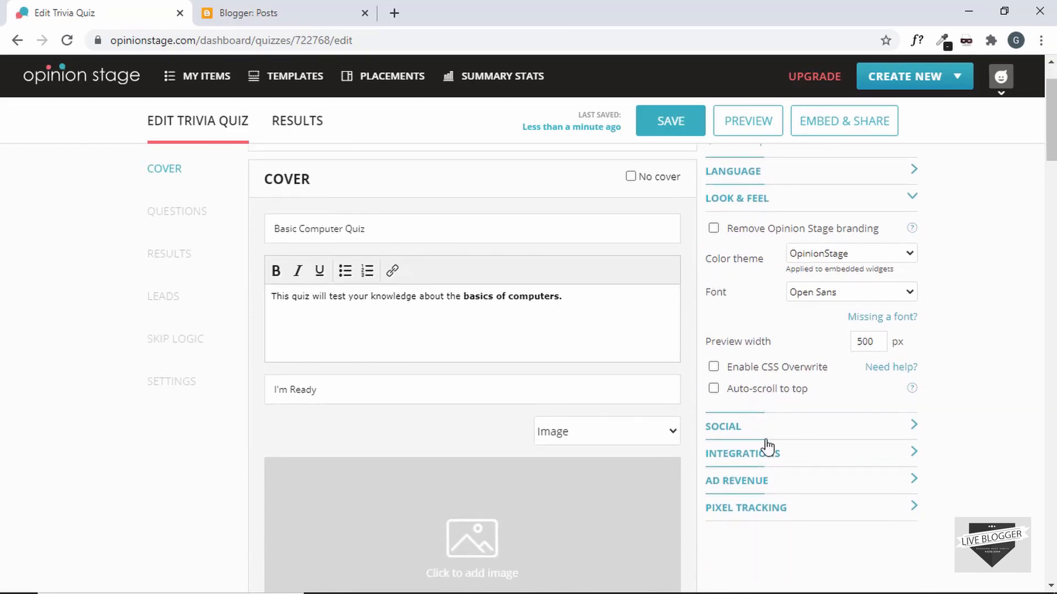
click(783, 388)
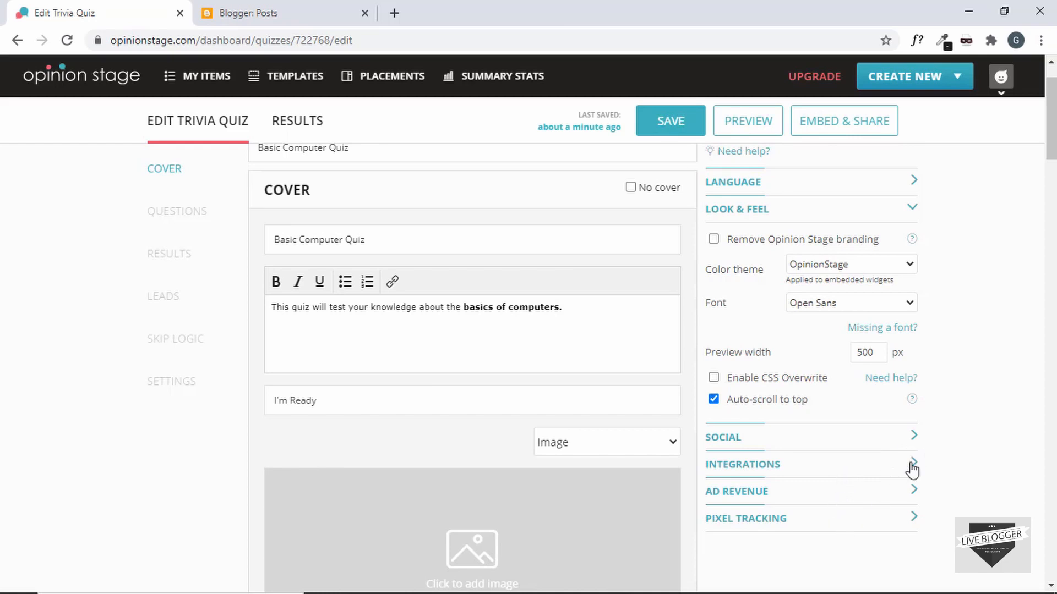
scroll(947, 435, up, 1)
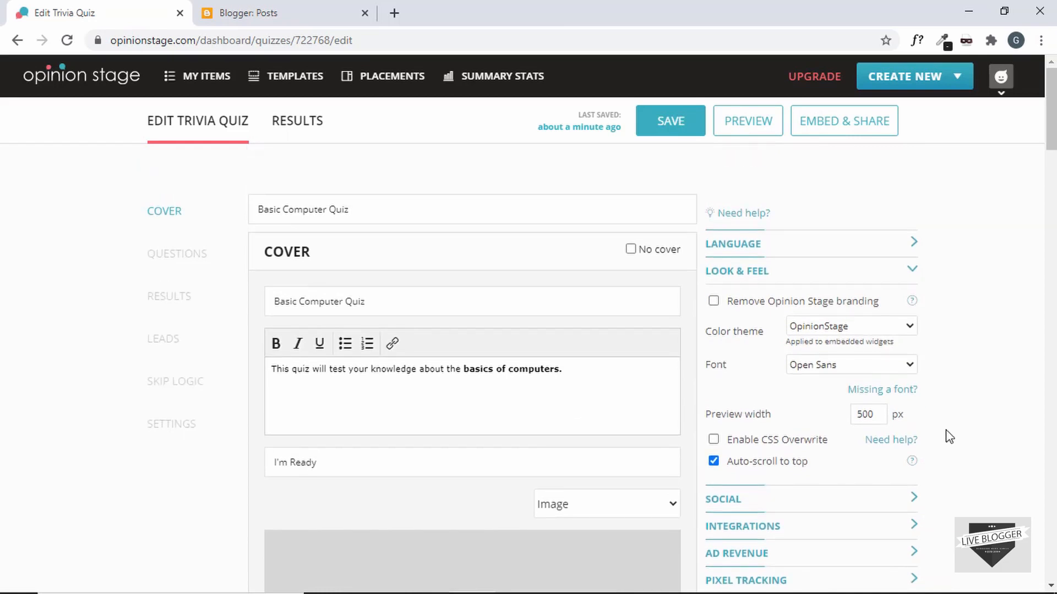
click(671, 122)
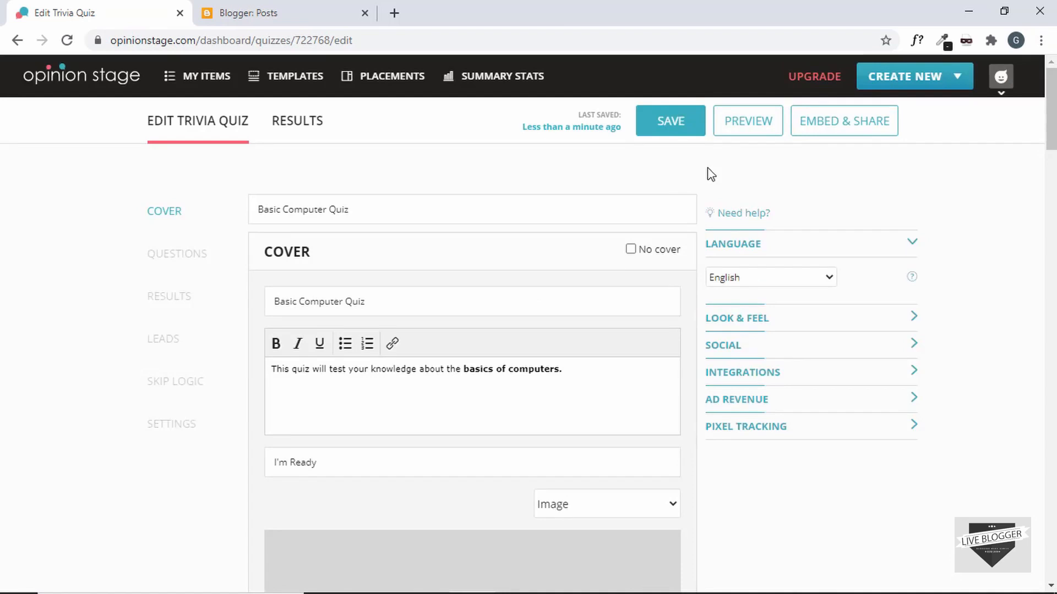
Preview the quiz, answer the first question with Microsoft Edge and continue past its explanation.
click(749, 122)
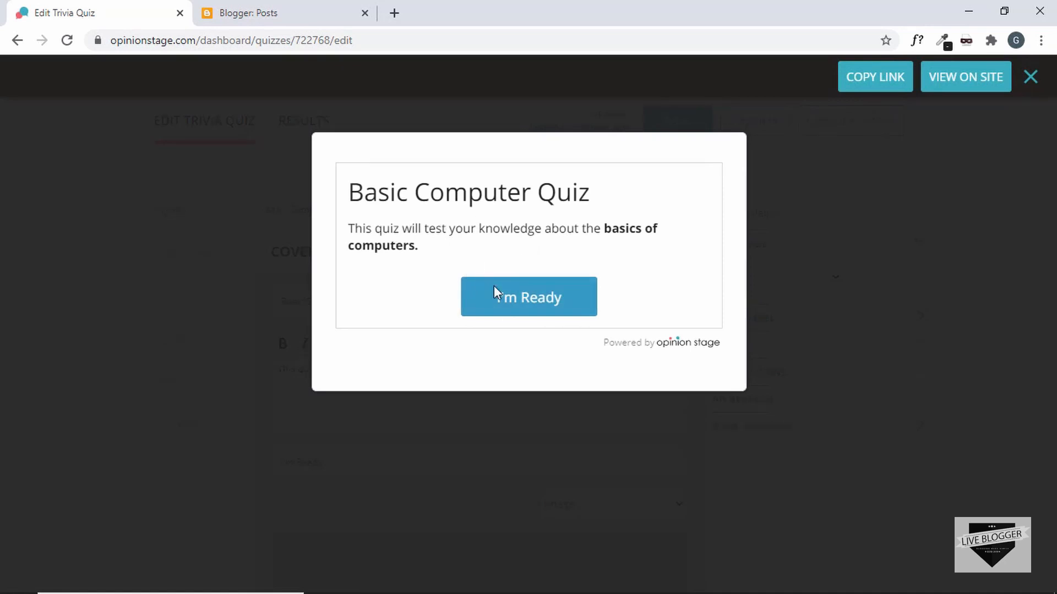
click(533, 308)
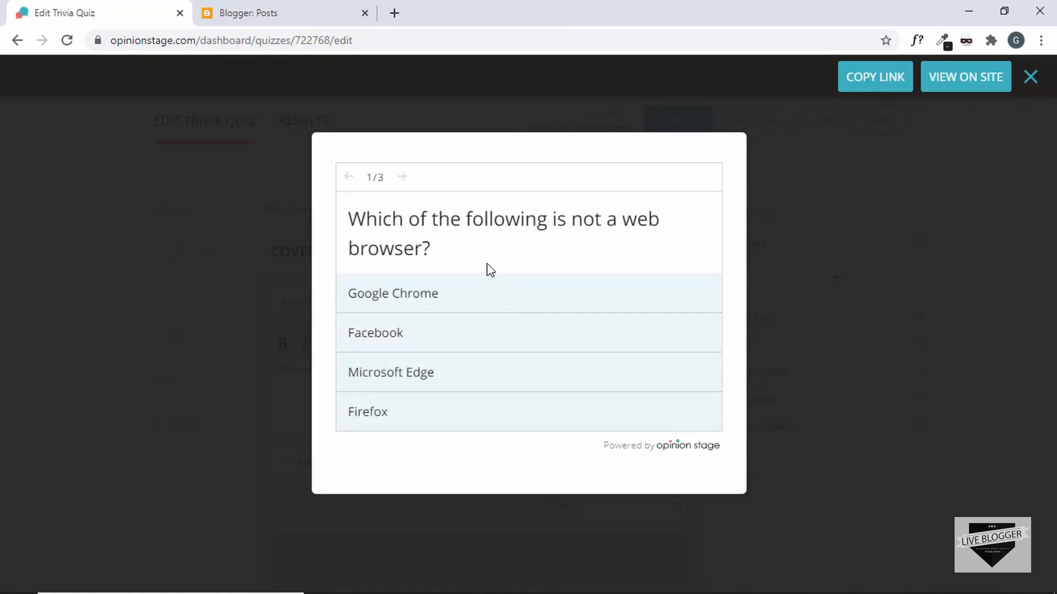
click(466, 379)
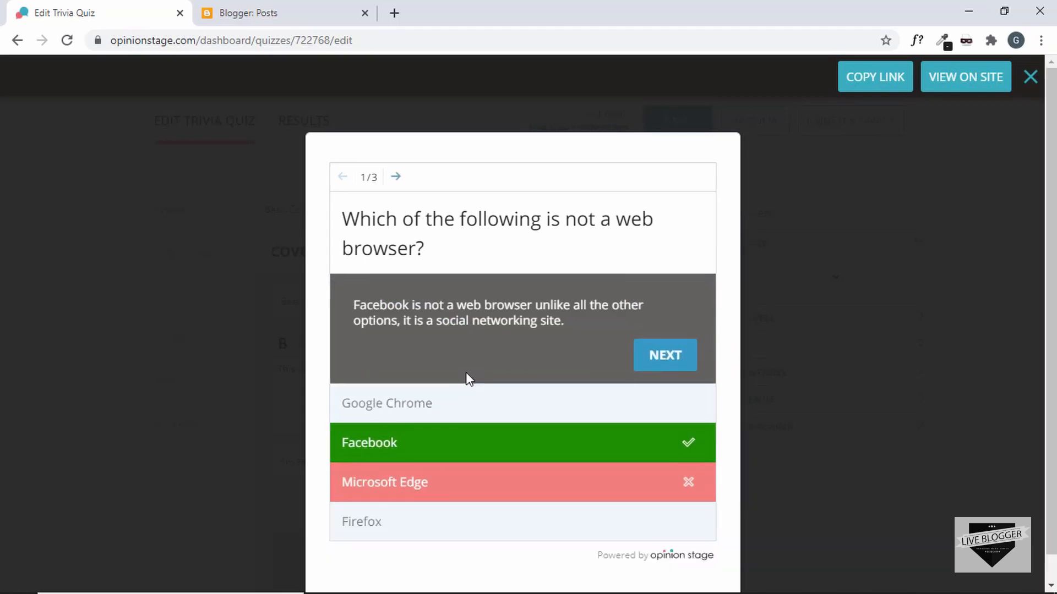
scroll(490, 341, down, 1)
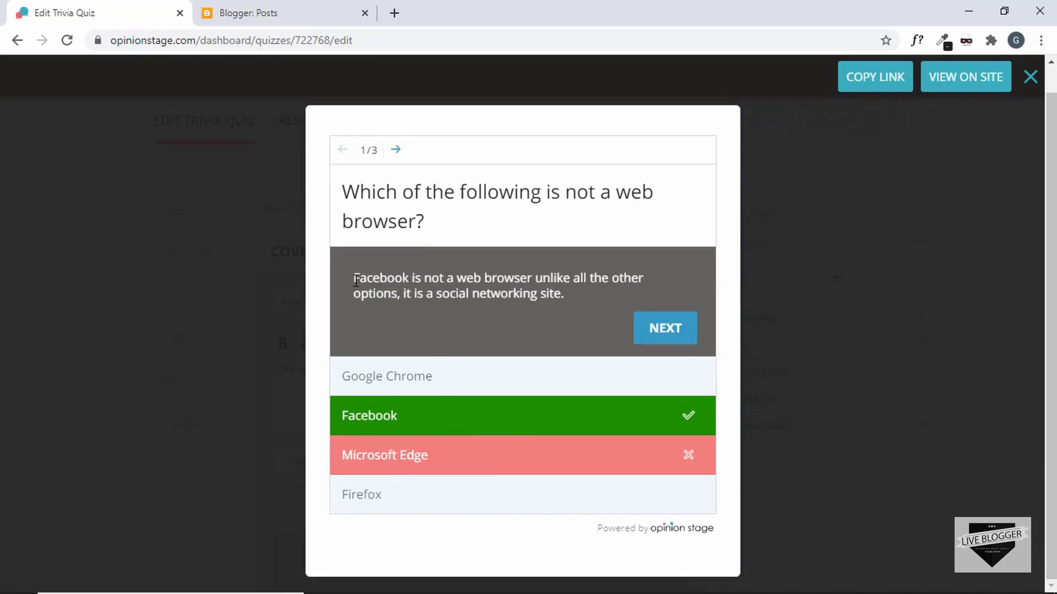
click(677, 333)
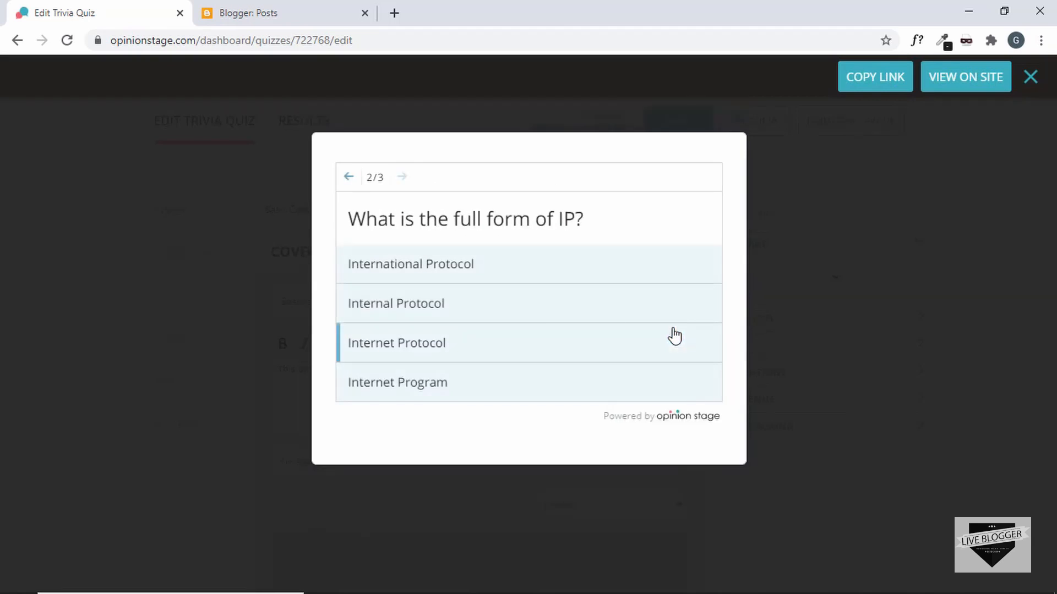
Answer the remaining preview questions with Internet Protocol and Windows, examine the result message and close the preview.
click(496, 353)
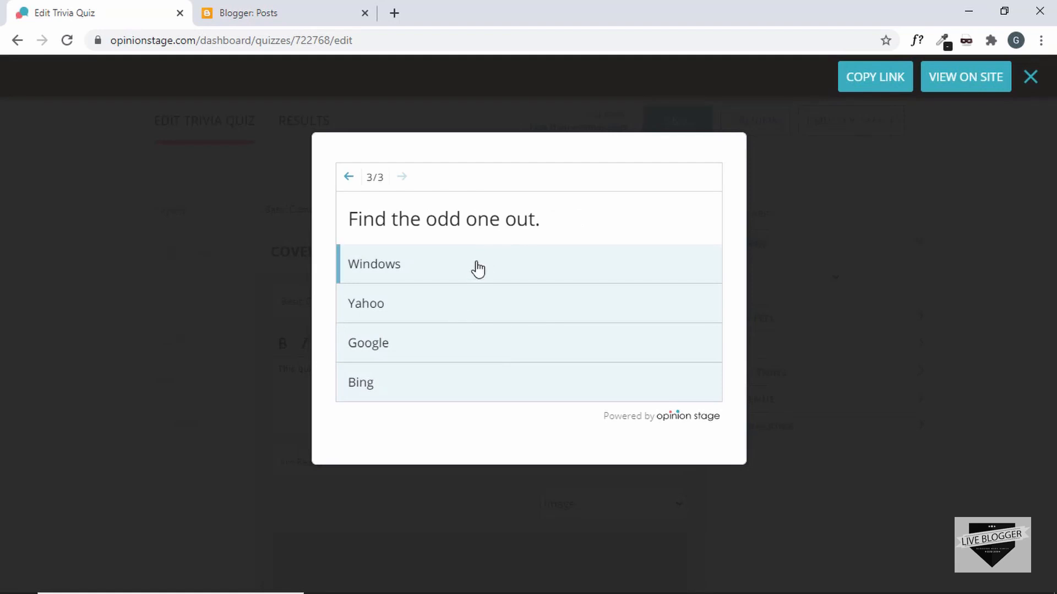
click(477, 269)
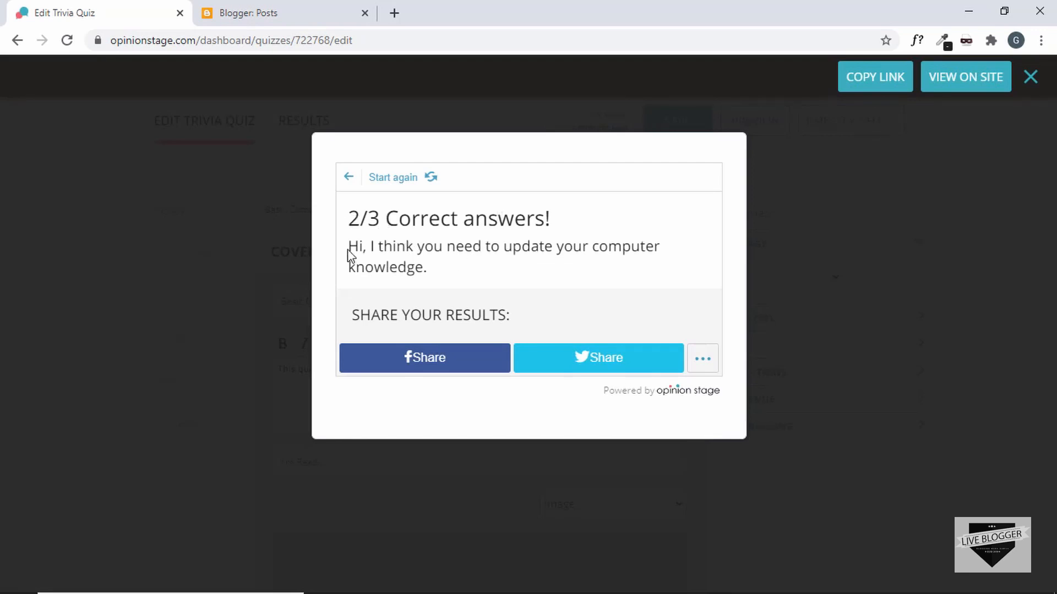
drag(352, 249, 448, 266)
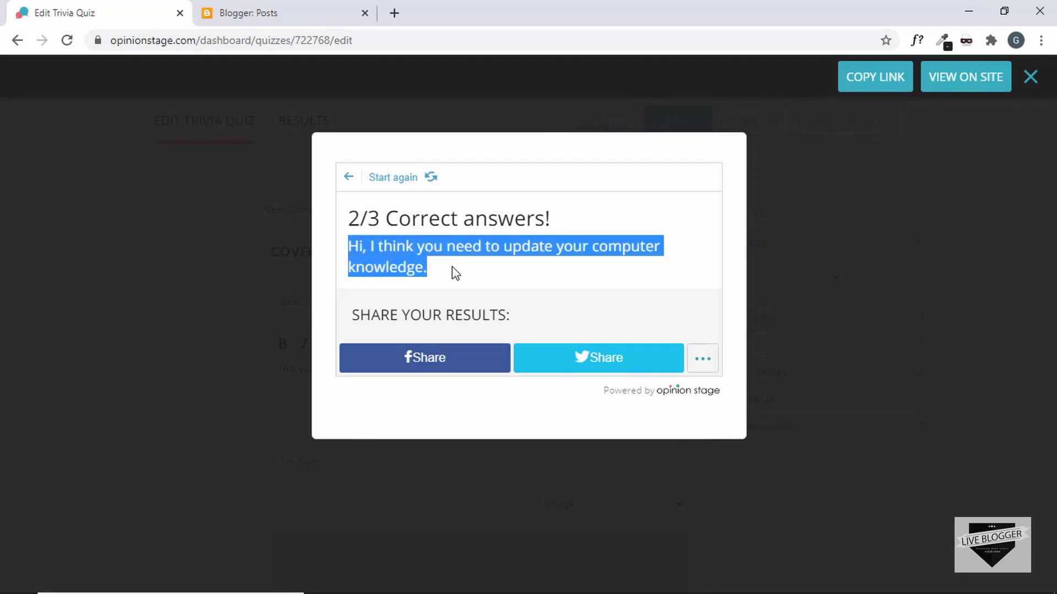
click(452, 269)
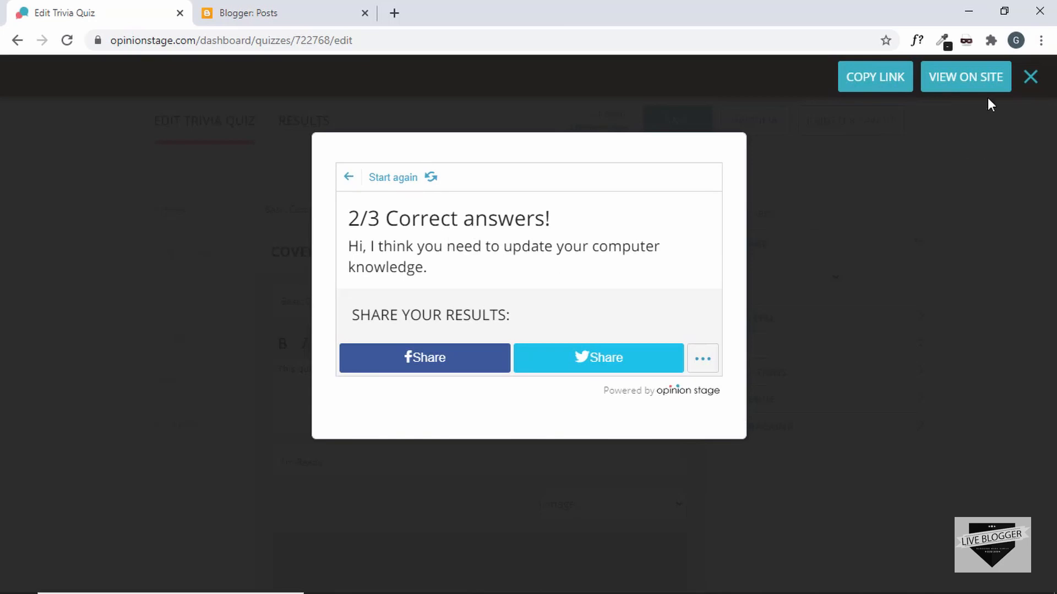
click(1030, 80)
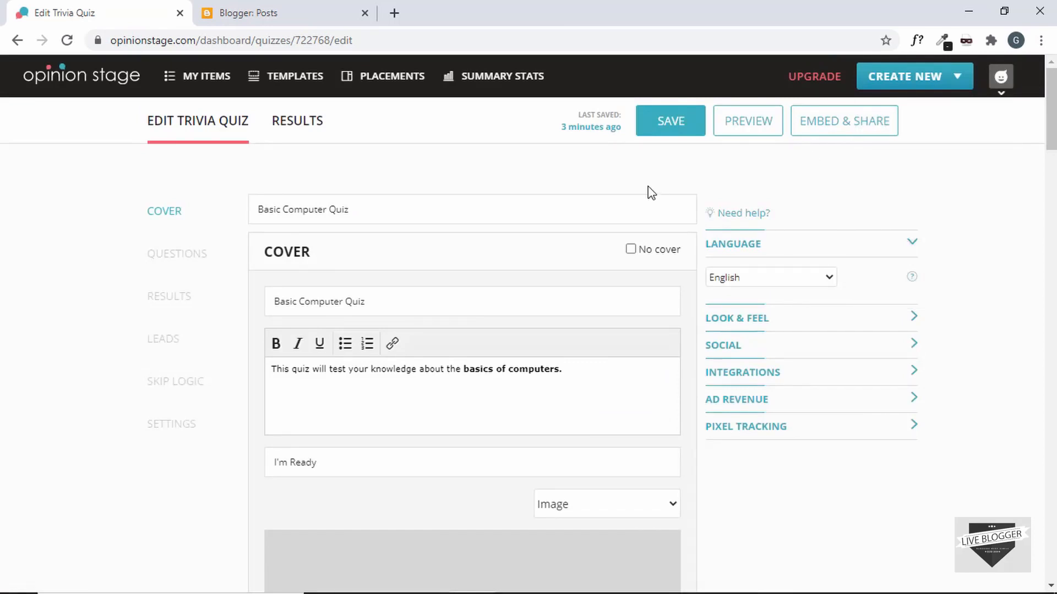
Copy the quiz's script embed code.
click(853, 133)
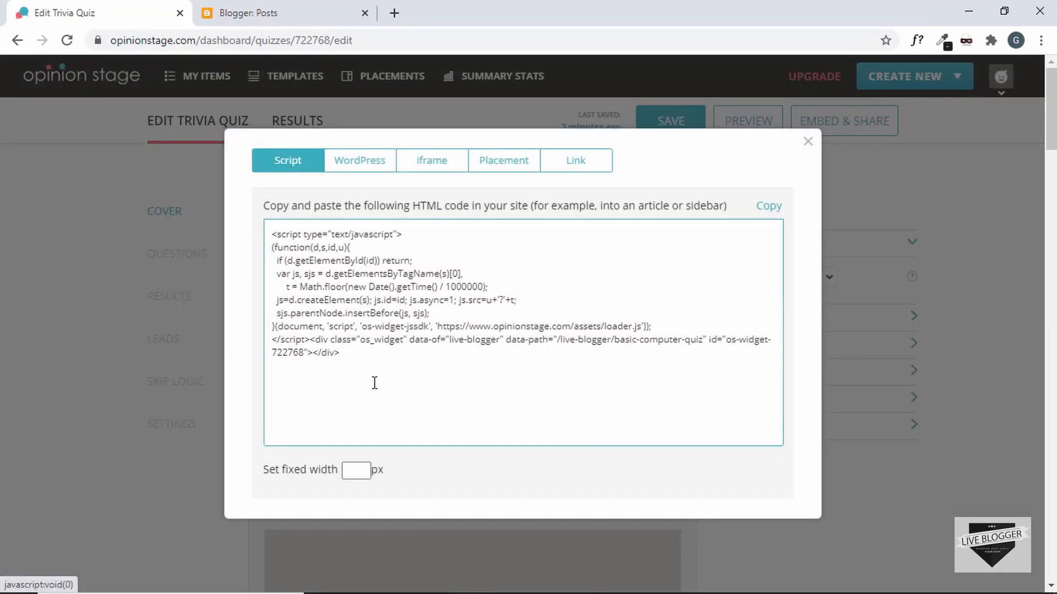
click(359, 352)
key(ctrl+c)
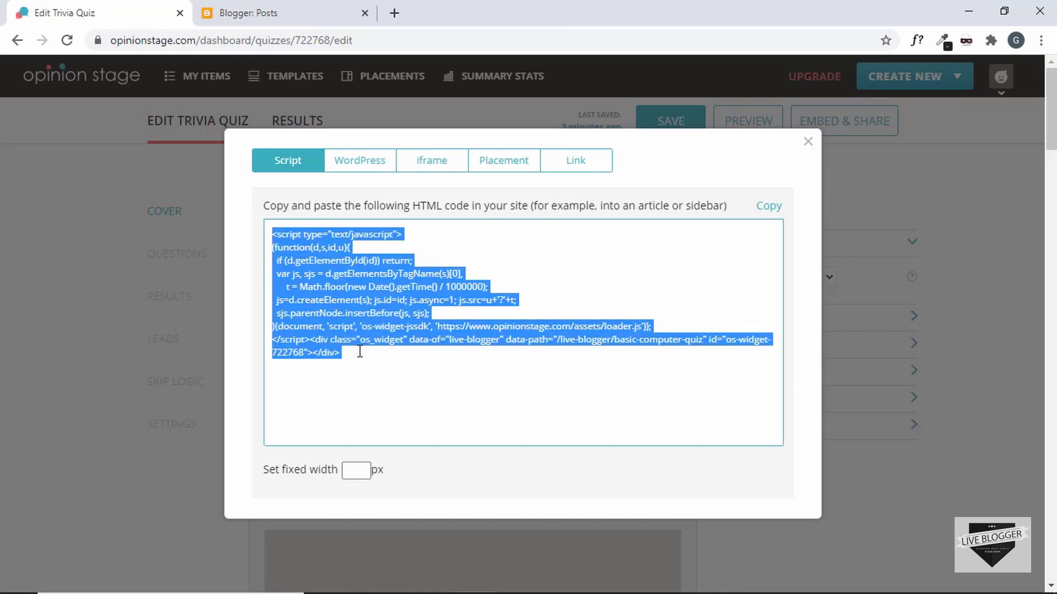
Switch to Blogger, create a new post titled "Quiz" and change its editor to HTML view.
click(278, 20)
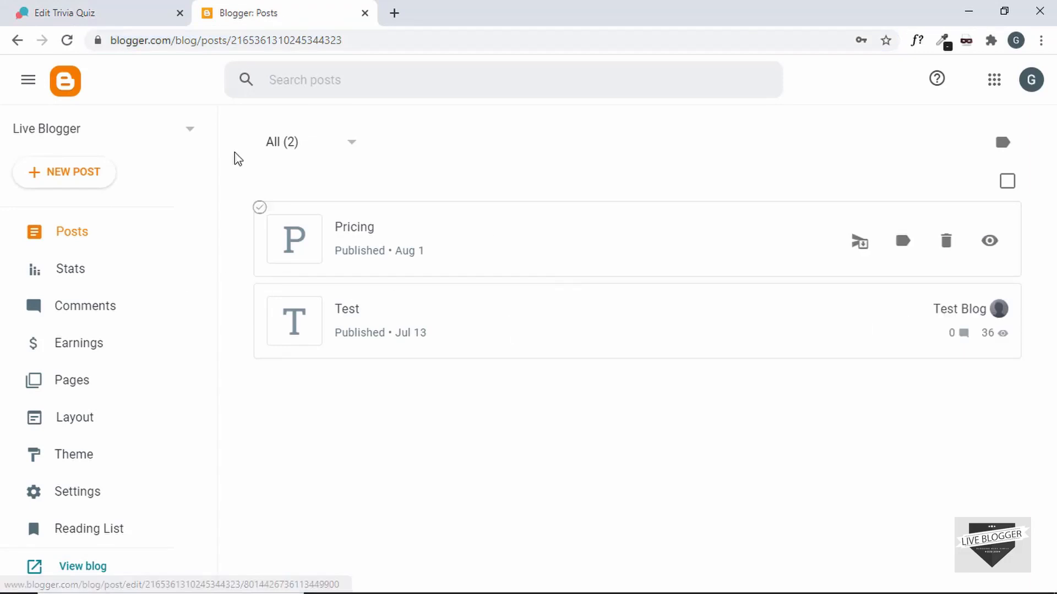
click(55, 177)
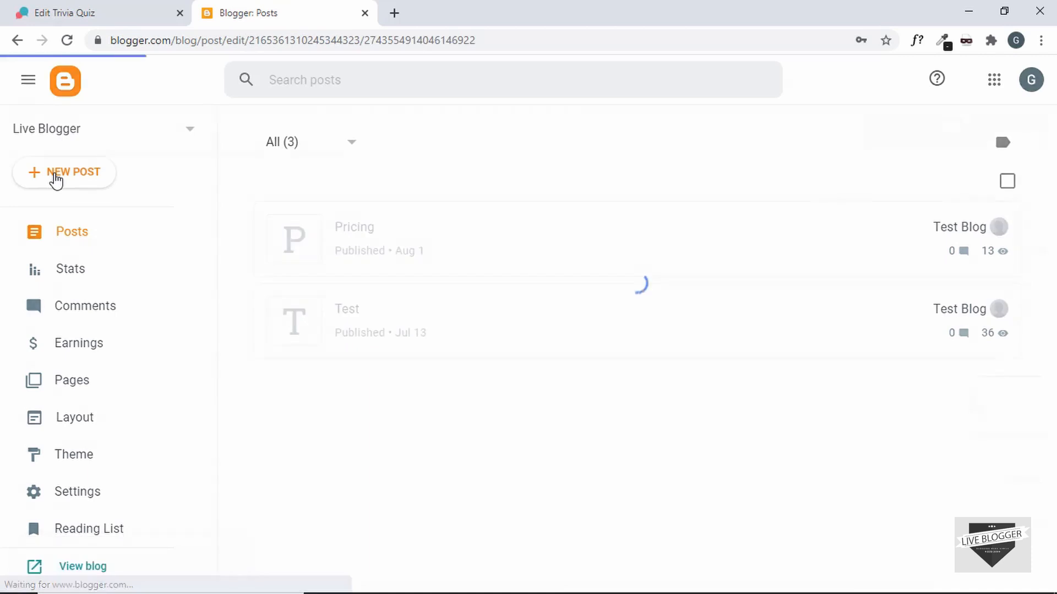
click(20, 185)
click(49, 218)
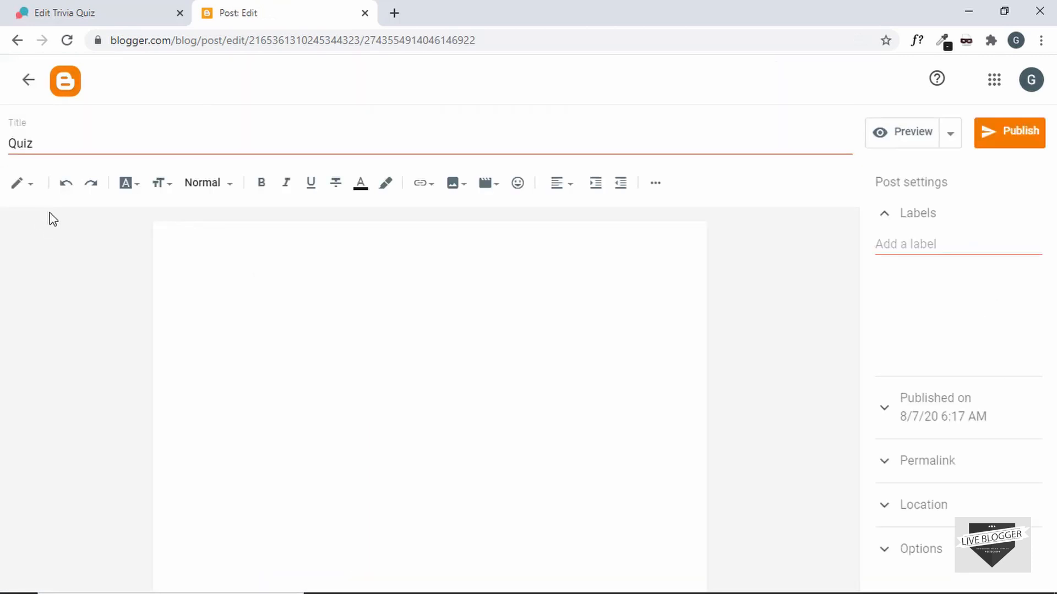
click(25, 187)
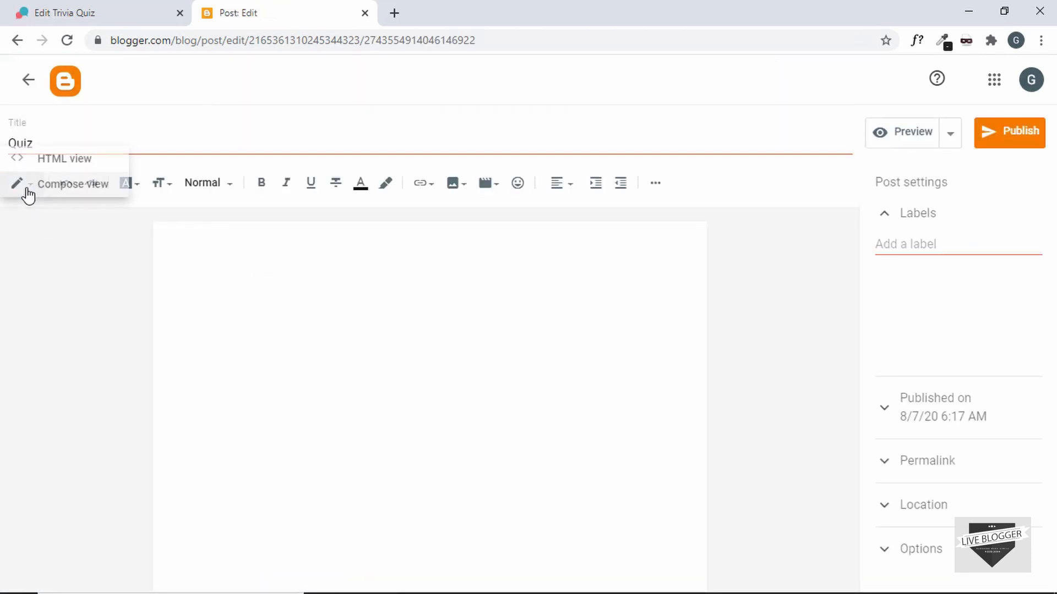
click(46, 165)
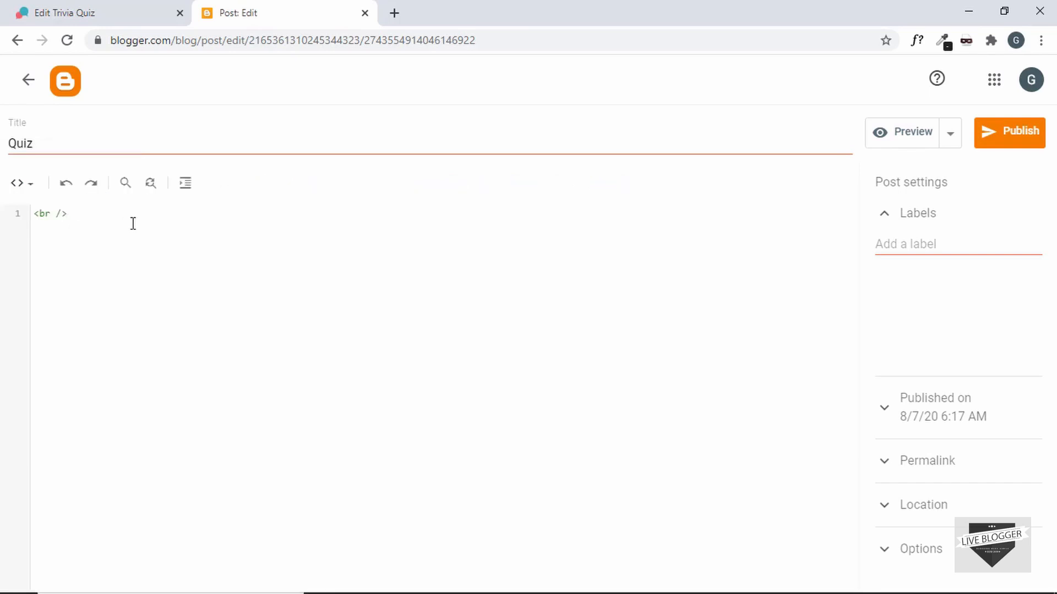
Replace the post's HTML content with the copied quiz embed code and publish the post.
key(ctrl+a)
key(BackSpace)
key(ctrl+v)
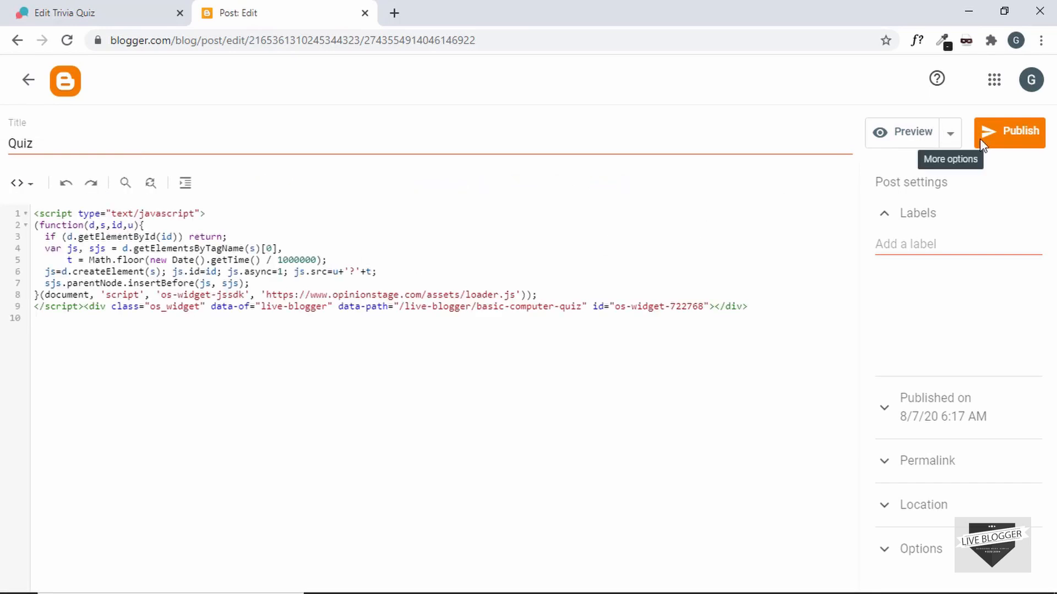
click(1019, 137)
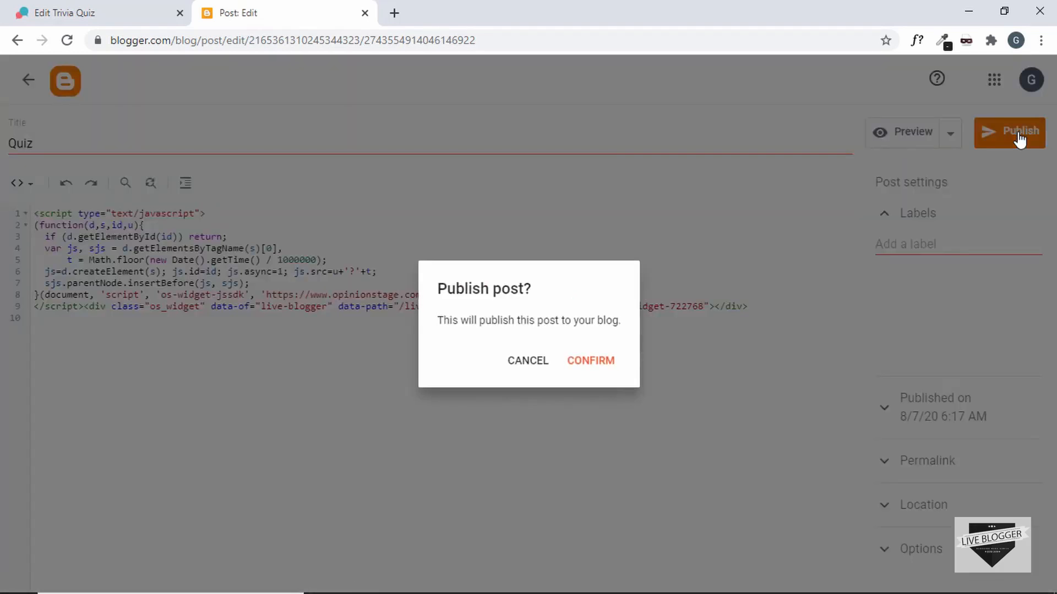
click(596, 360)
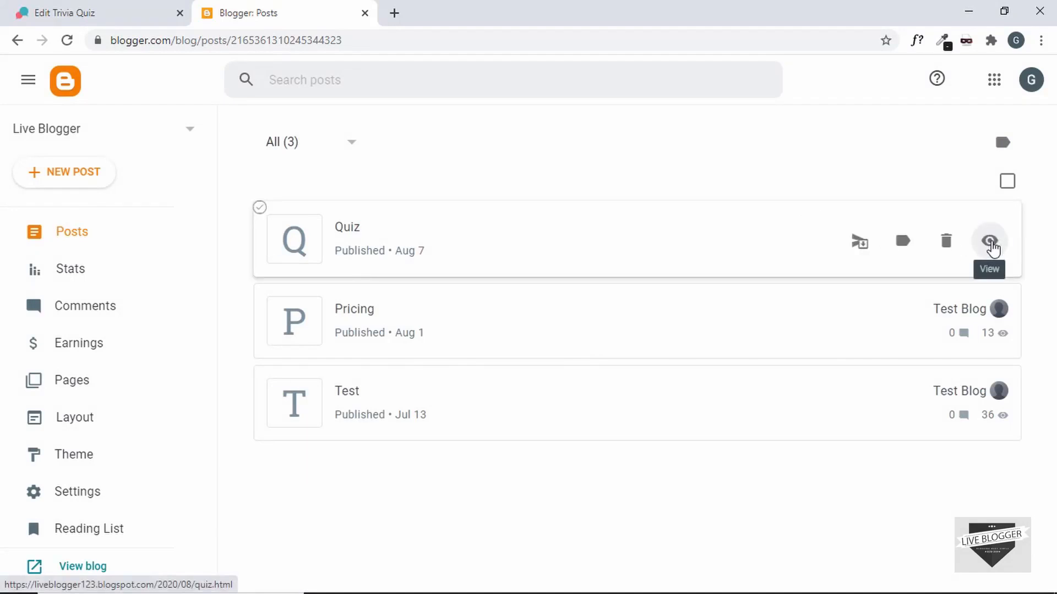
View the published Quiz post, start the embedded quiz, answer the first question with Facebook and continue past its explanation.
click(990, 242)
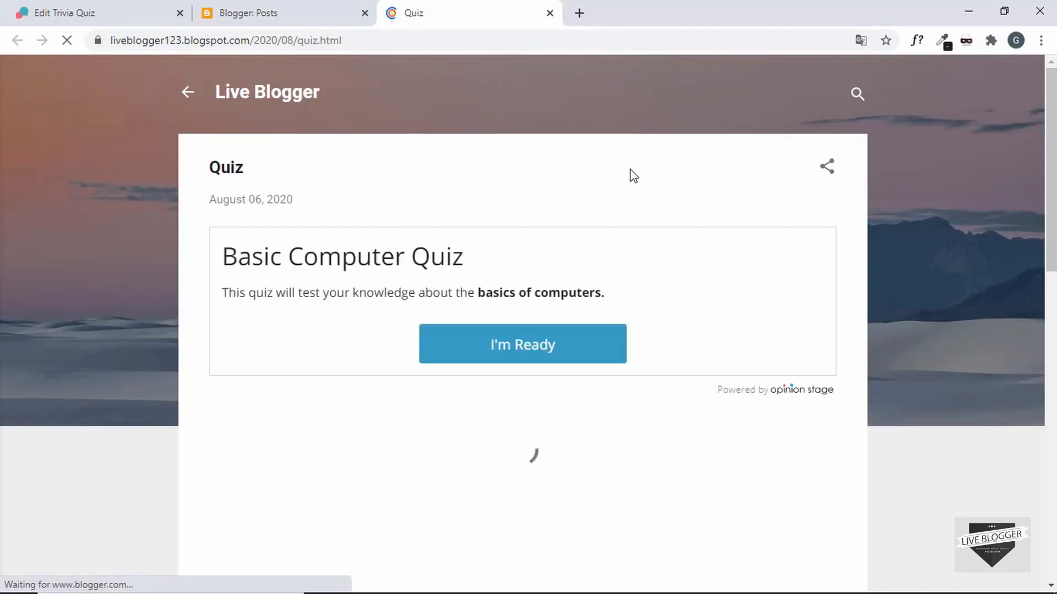
click(542, 348)
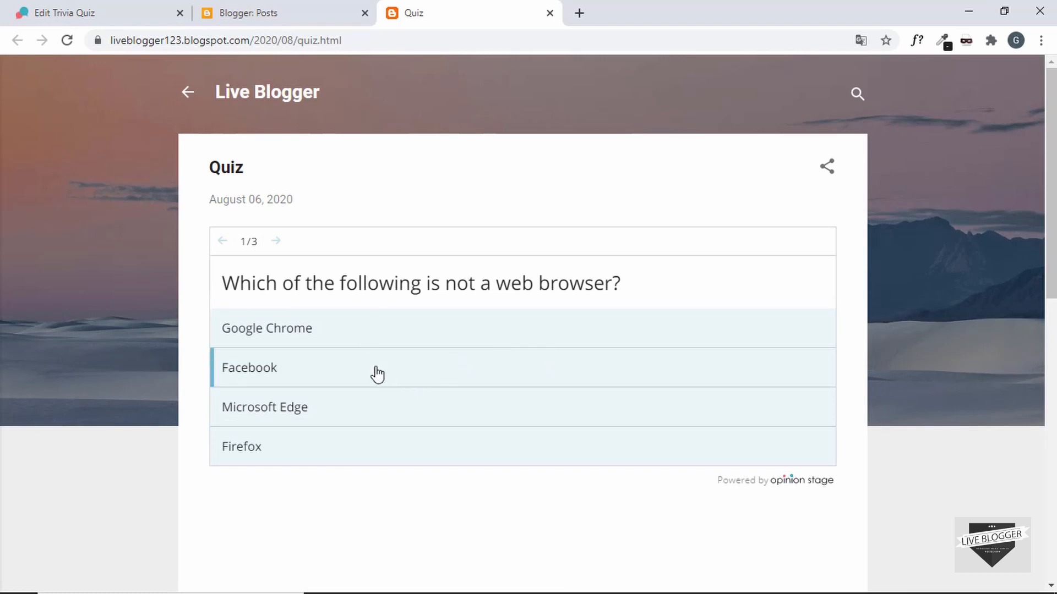
click(349, 368)
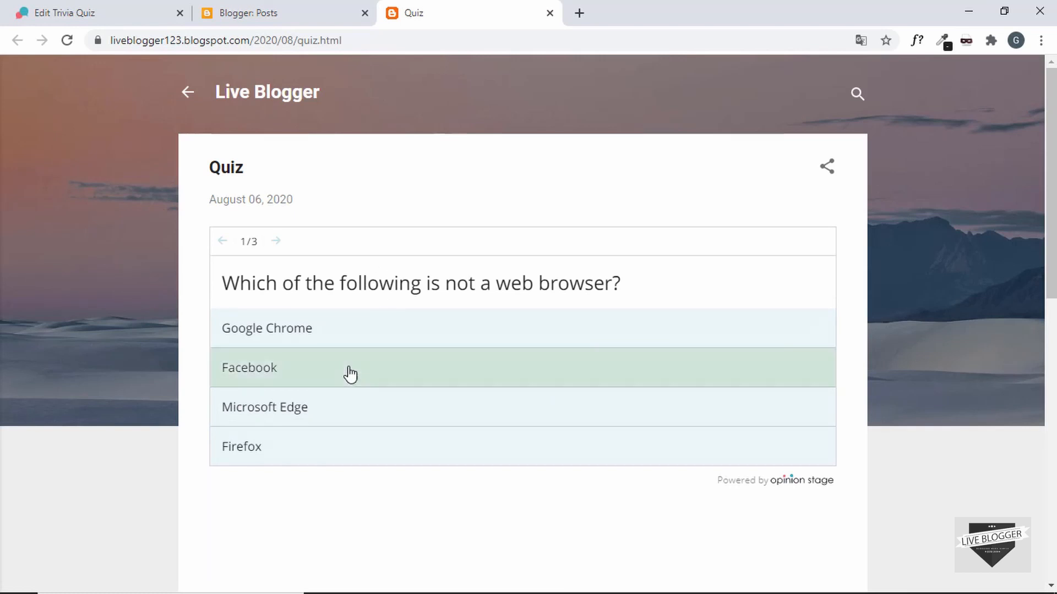
scroll(540, 357, down, 1)
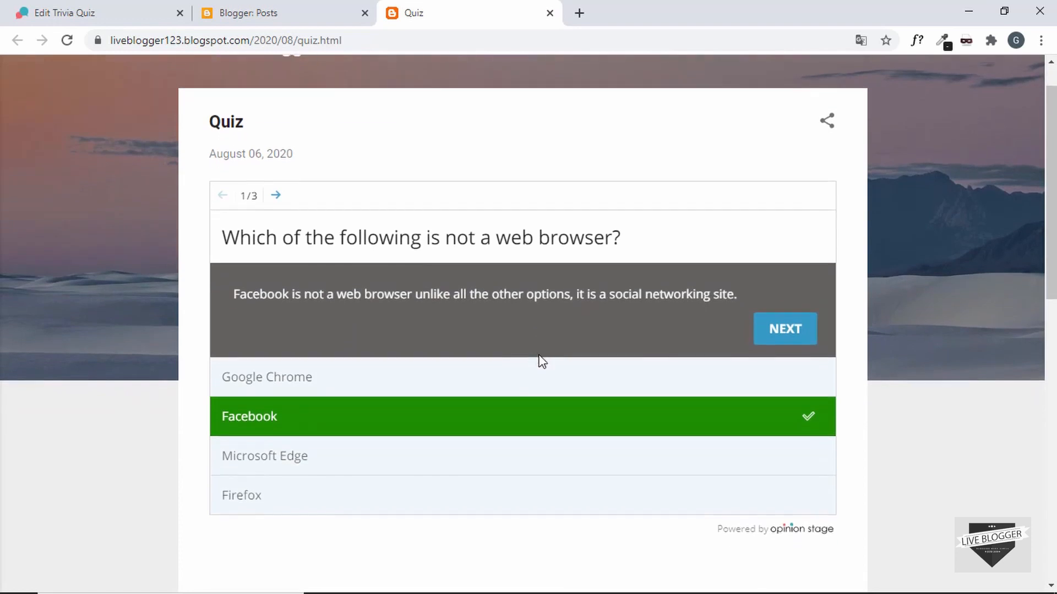
click(785, 318)
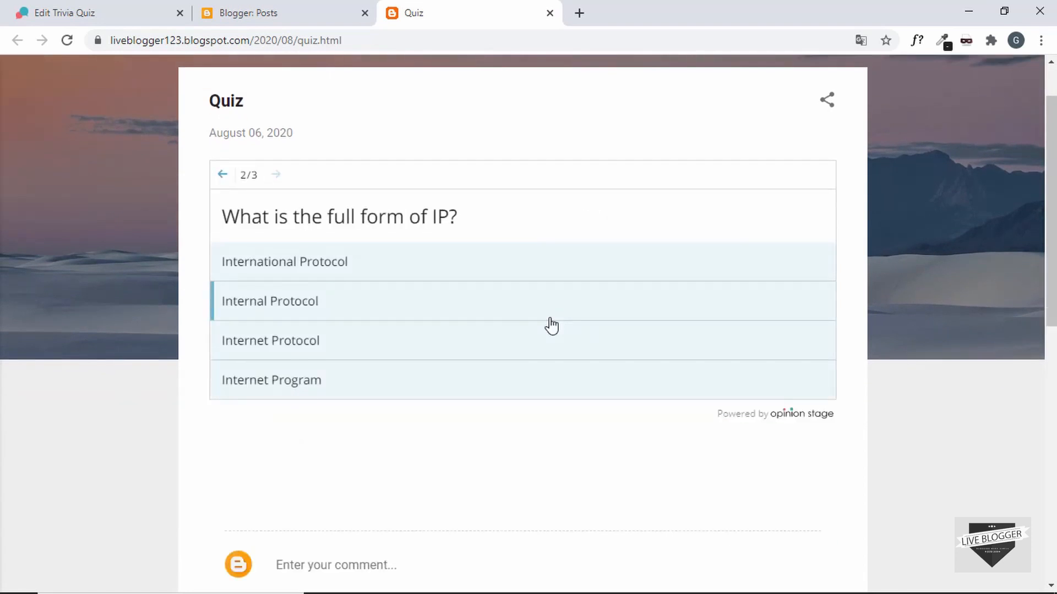
Answer the remaining embedded quiz questions with Internet Protocol and Windows, and examine the result message.
click(410, 353)
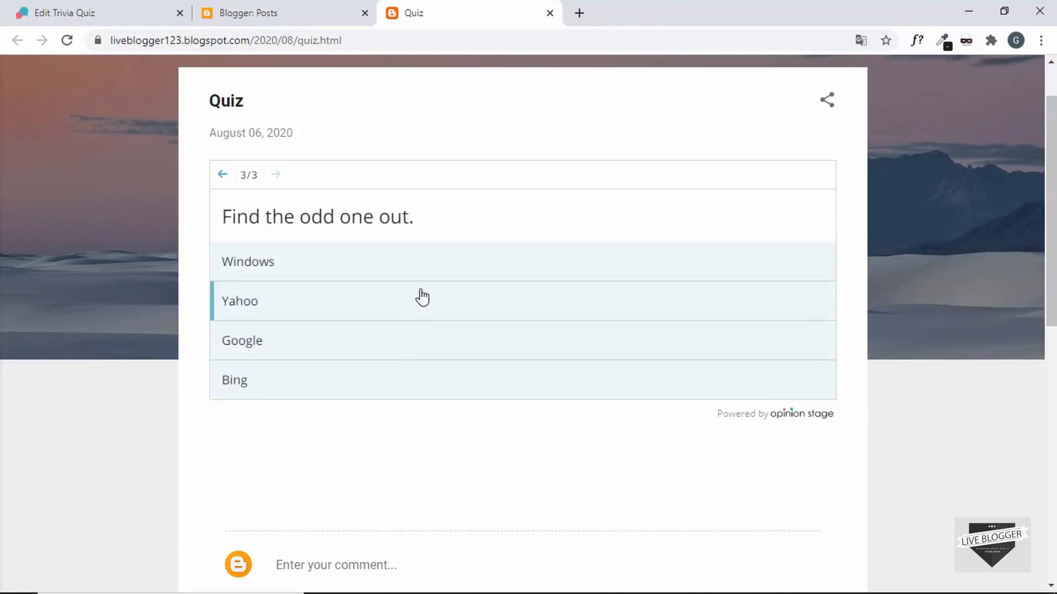
click(444, 272)
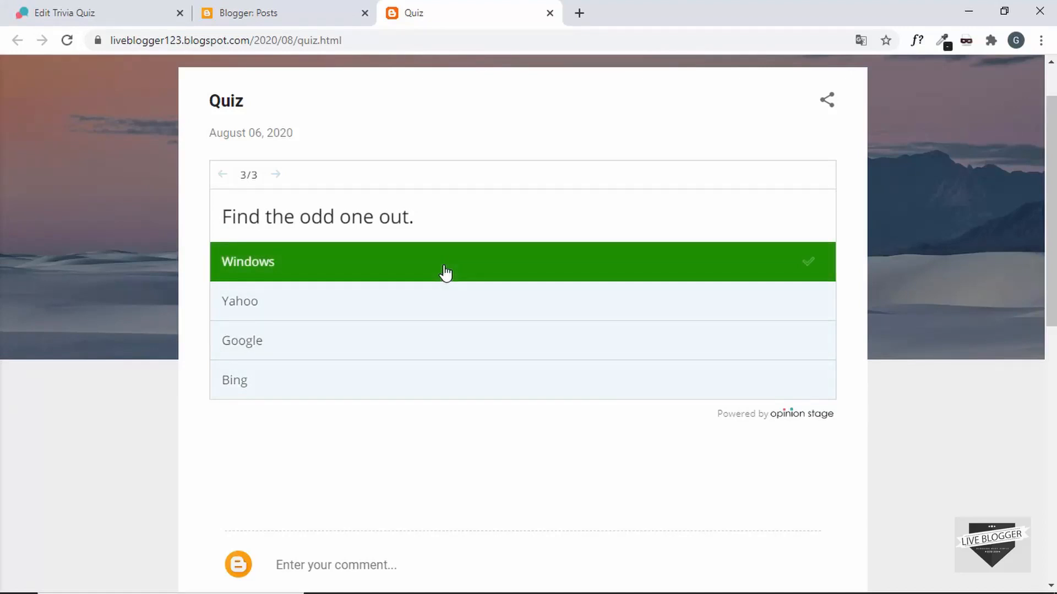
scroll(386, 266, up, 1)
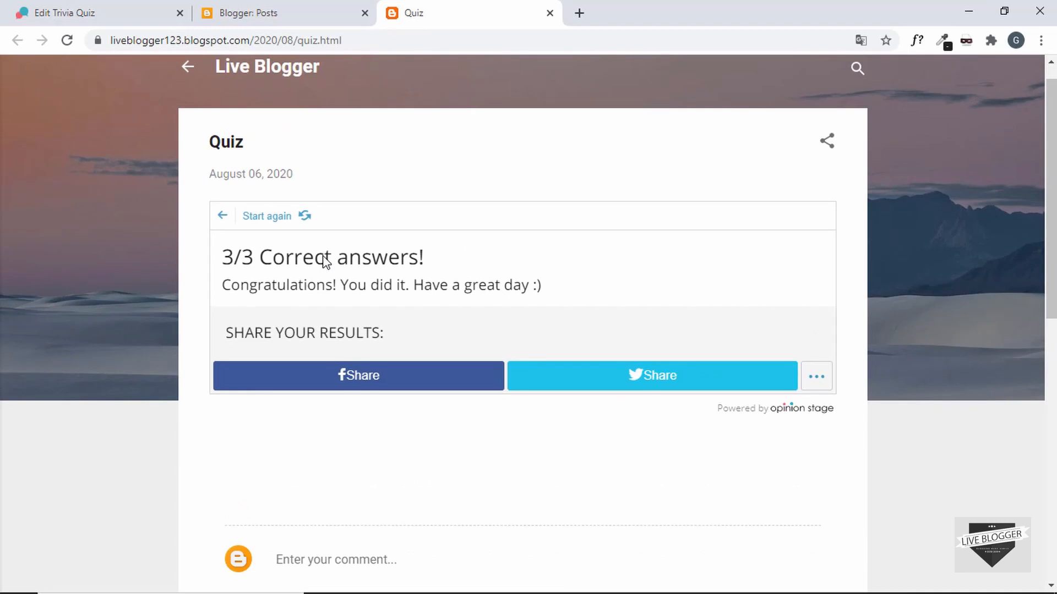
scroll(325, 261, up, 1)
drag(225, 312, 572, 311)
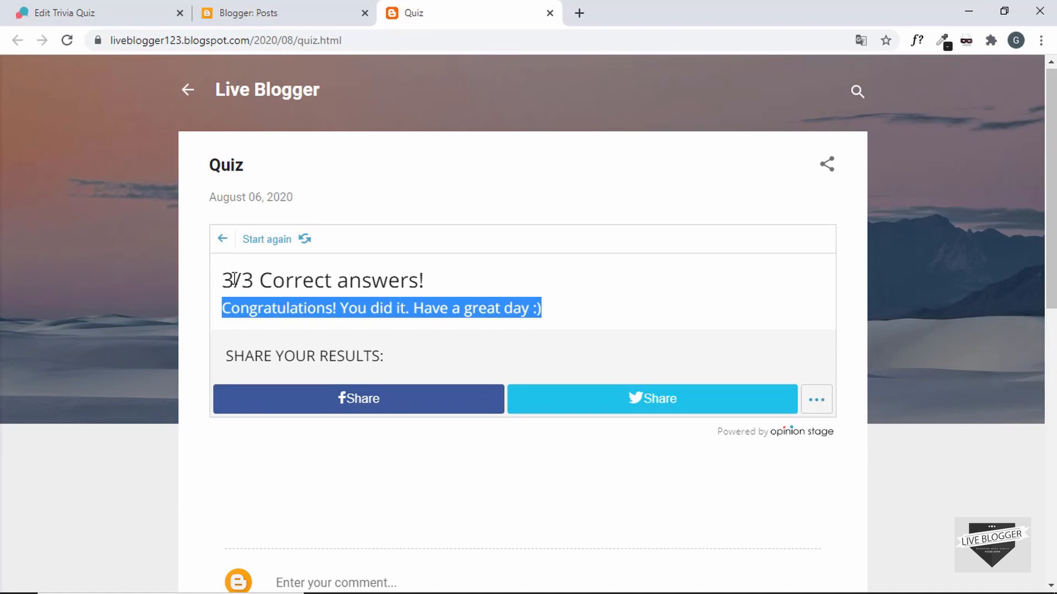
click(587, 280)
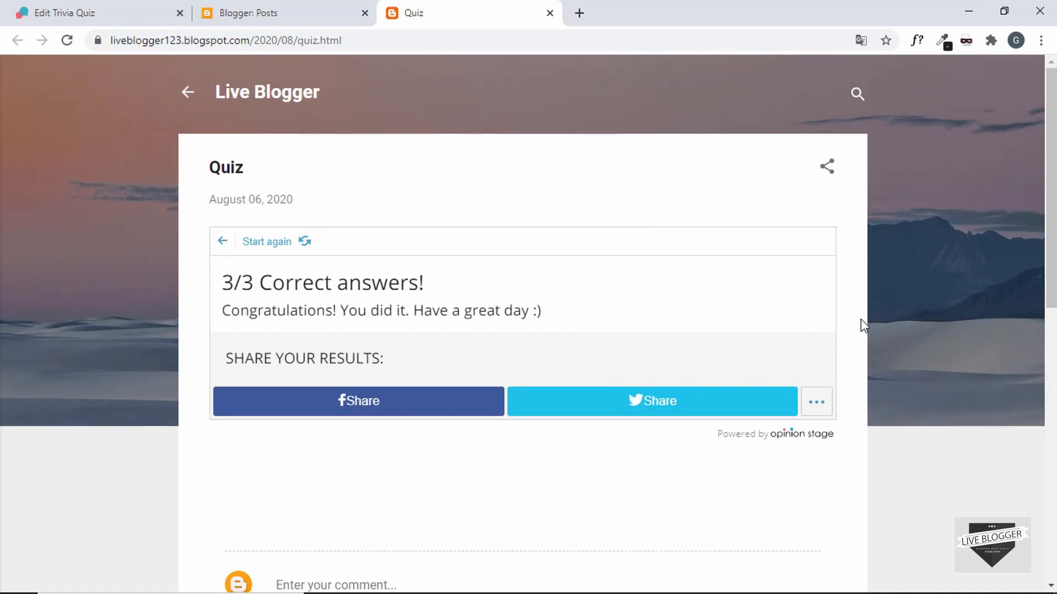